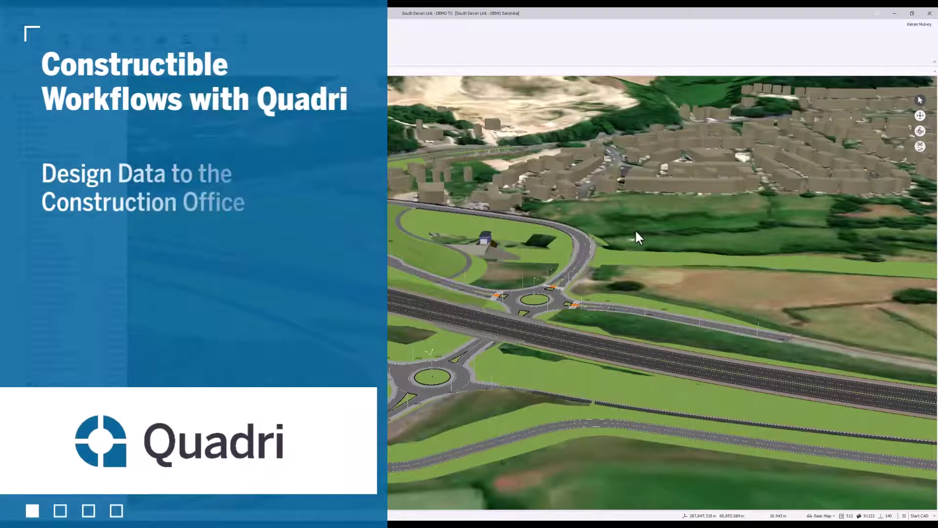
# Orbit the South Devon Link 3D view and zoom in on the curving road by the hillside buildings.
pyautogui.click(920, 131)
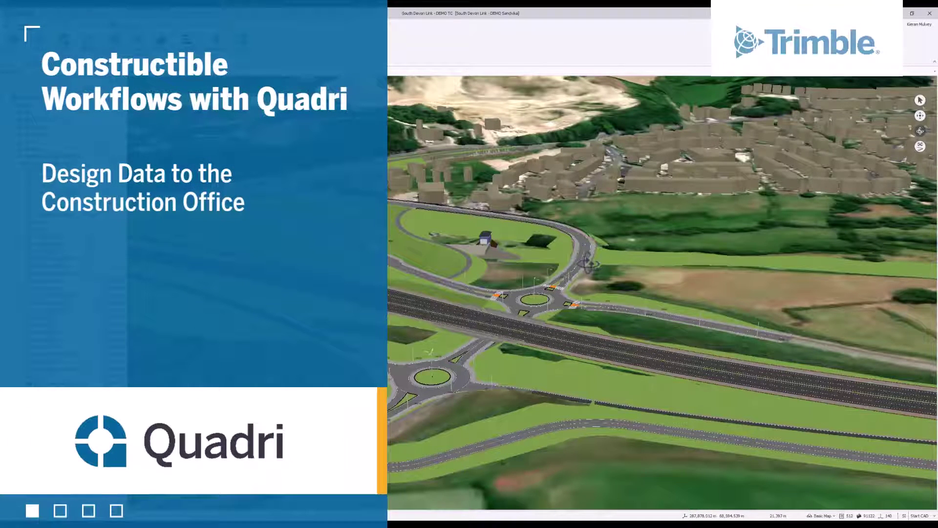
pyautogui.moveTo(590, 264); pyautogui.dragTo(596, 255)
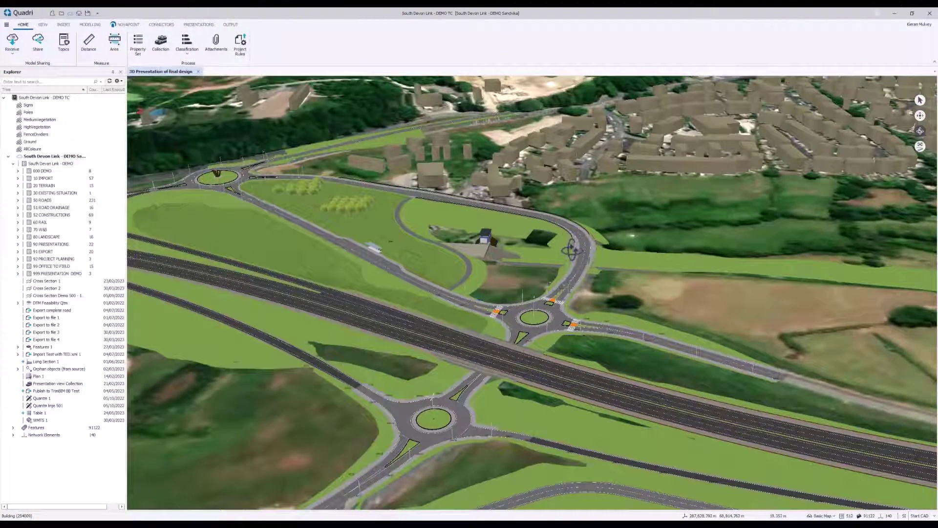
pyautogui.moveTo(579, 273); pyautogui.dragTo(587, 268)
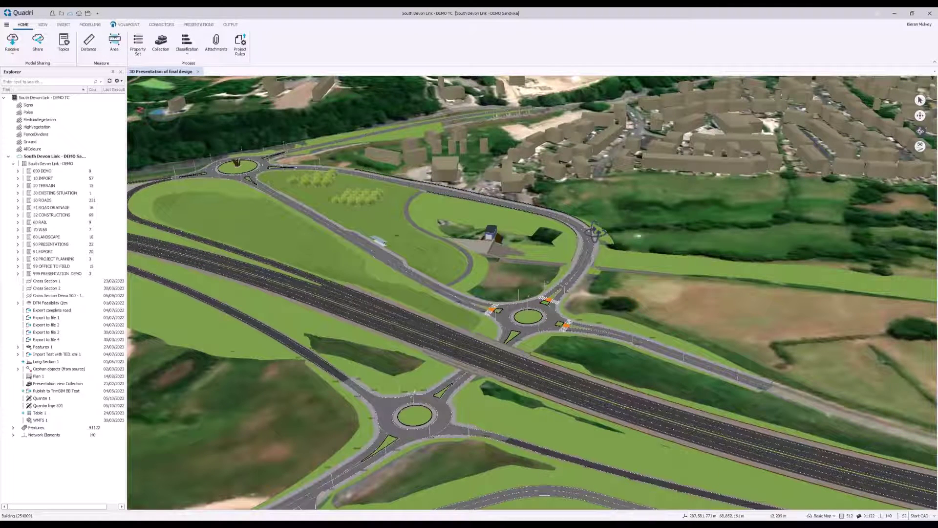
pyautogui.moveTo(571, 226); pyautogui.dragTo(577, 224)
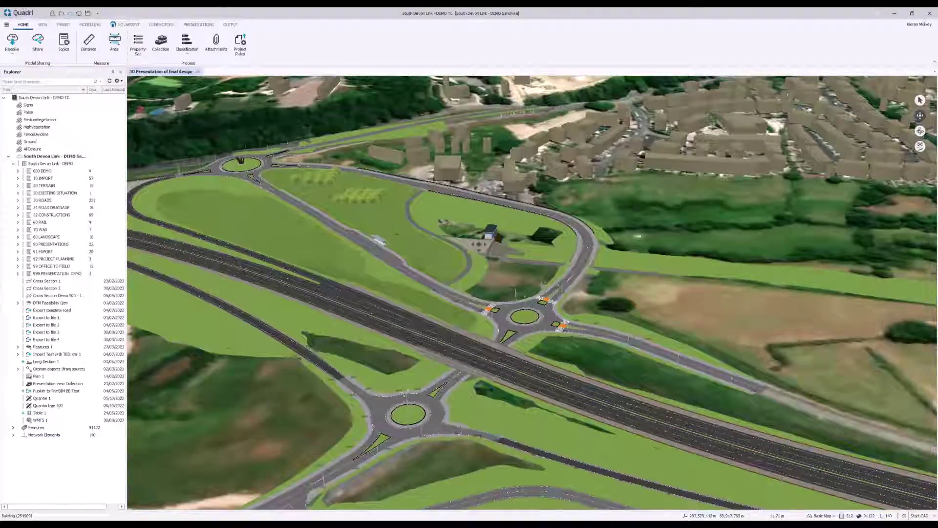
pyautogui.scroll(4, 483, 269)
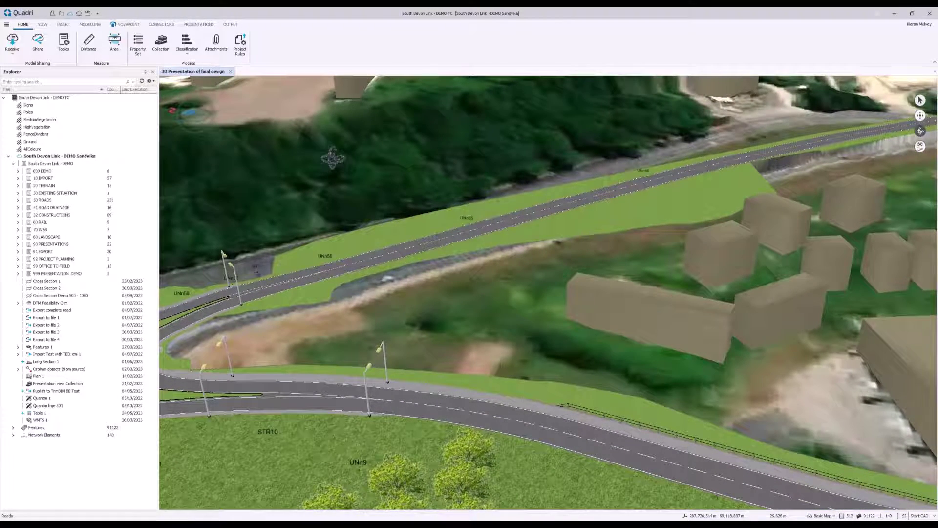
# Browse the Connectors design task templates, then cancel the new design task.
pyautogui.click(161, 25)
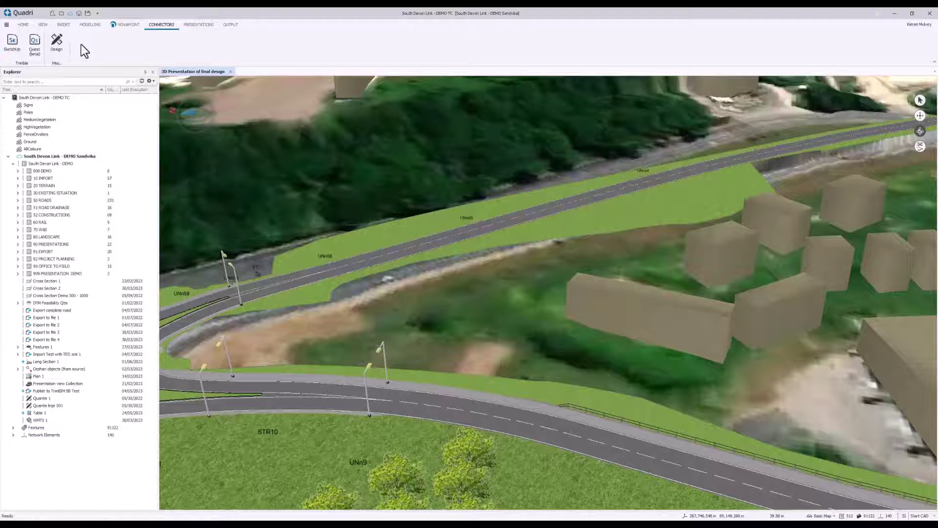
pyautogui.click(57, 48)
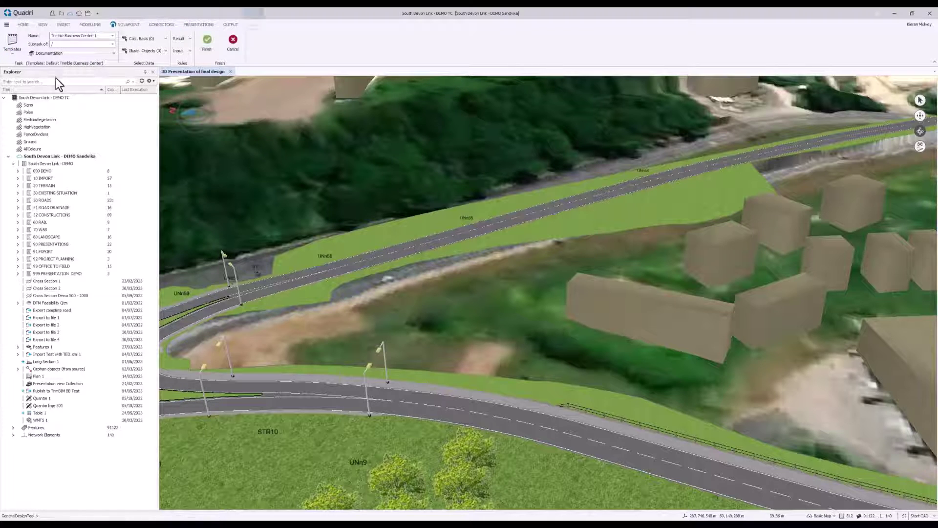
pyautogui.click(11, 49)
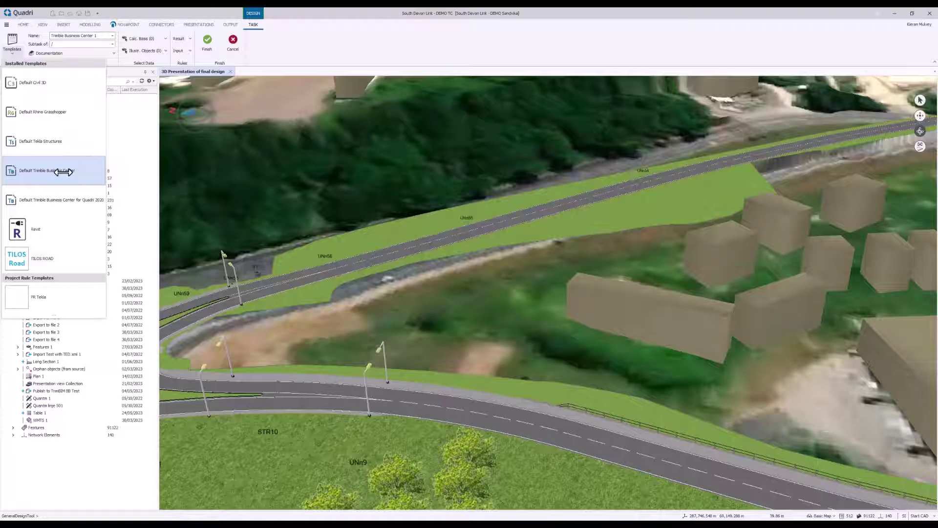
pyautogui.click(232, 42)
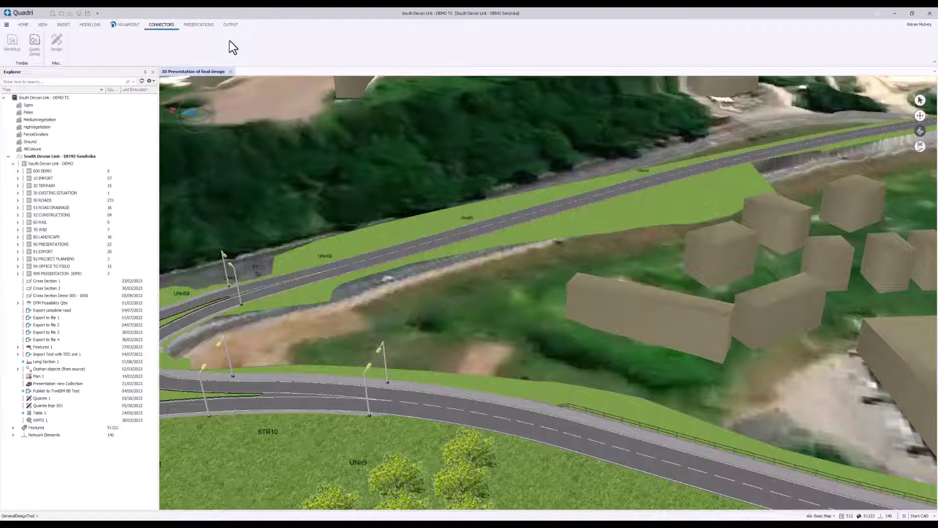
# Expand 50 ROADS, select the Civil 3D 703 task, and bring the Civil 3D drawing forward.
pyautogui.click(18, 200)
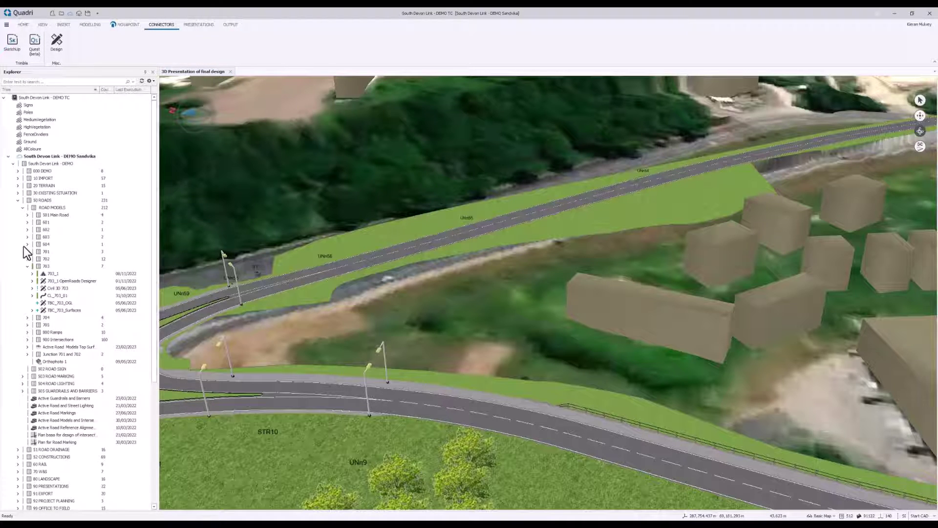
pyautogui.click(64, 289)
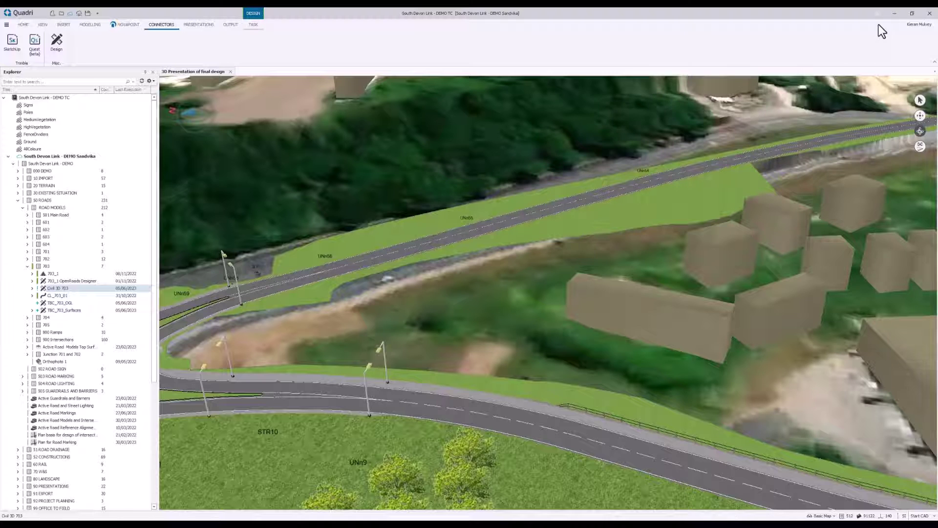
pyautogui.click(894, 13)
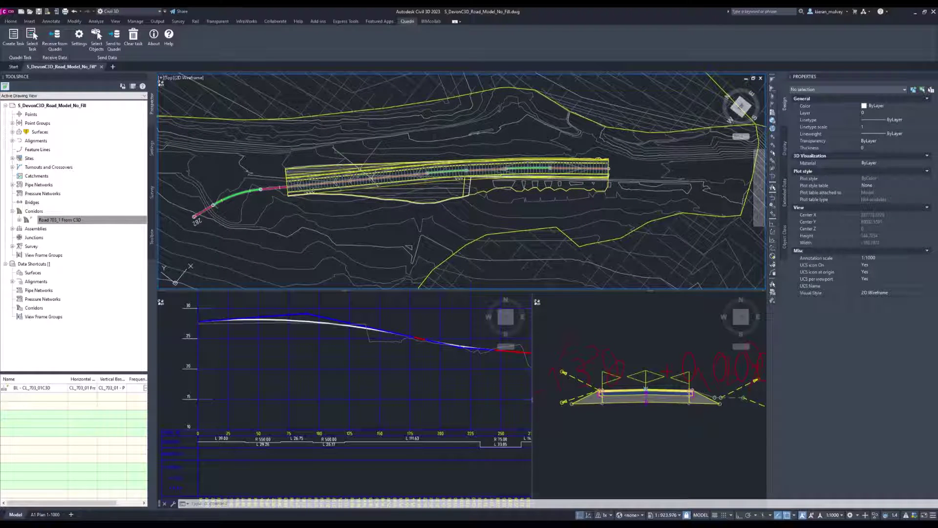
pyautogui.rightClick(75, 220)
pyautogui.click(103, 224)
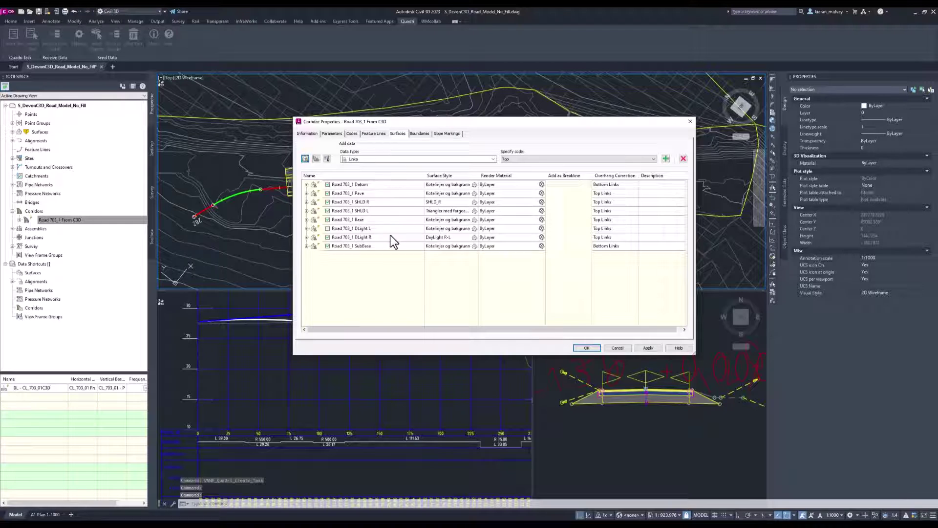
pyautogui.click(689, 120)
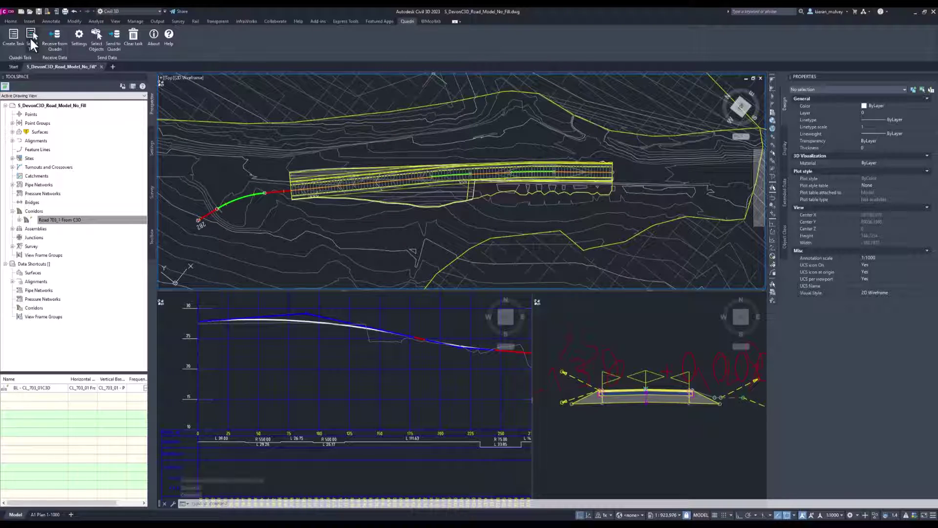
# Link the Civil 3D drawing to the Quadri task Civil 3D 703.
pyautogui.click(31, 36)
pyautogui.click(214, 103)
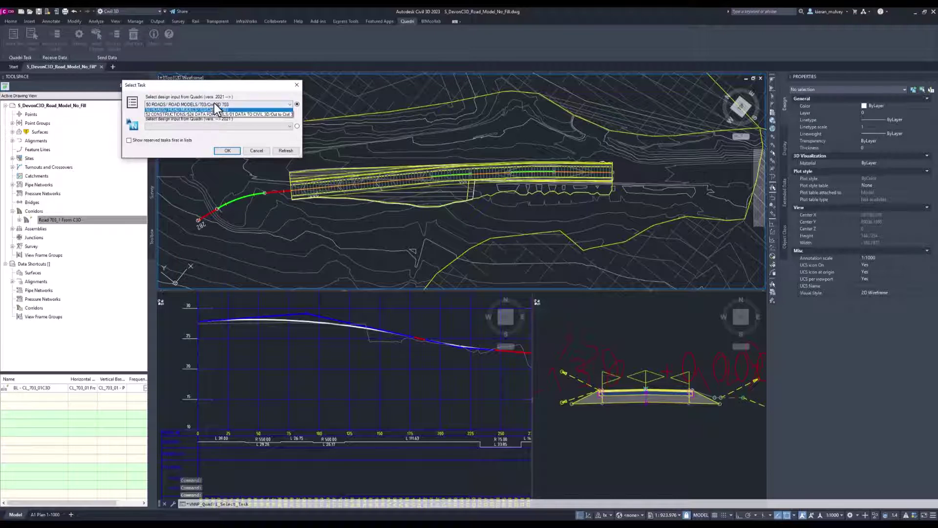
pyautogui.click(223, 111)
pyautogui.click(225, 150)
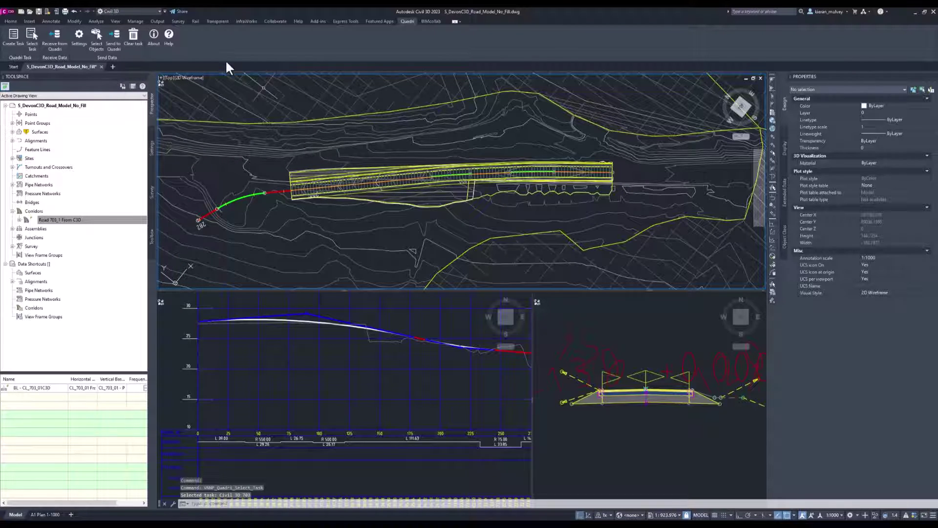
# Select only the Road 703_1 From C3D corridor and its Base, DLight R and SubBase surfaces.
pyautogui.click(95, 36)
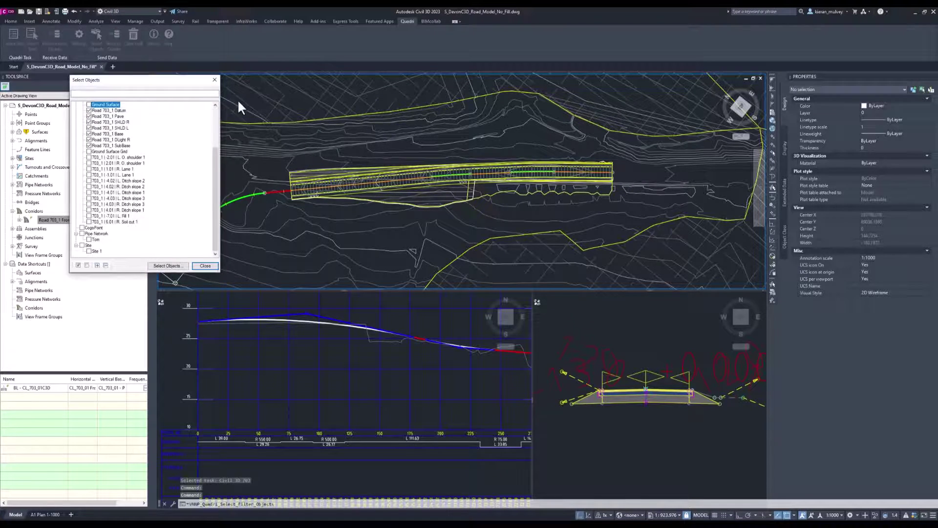
pyautogui.moveTo(172, 81); pyautogui.dragTo(209, 95)
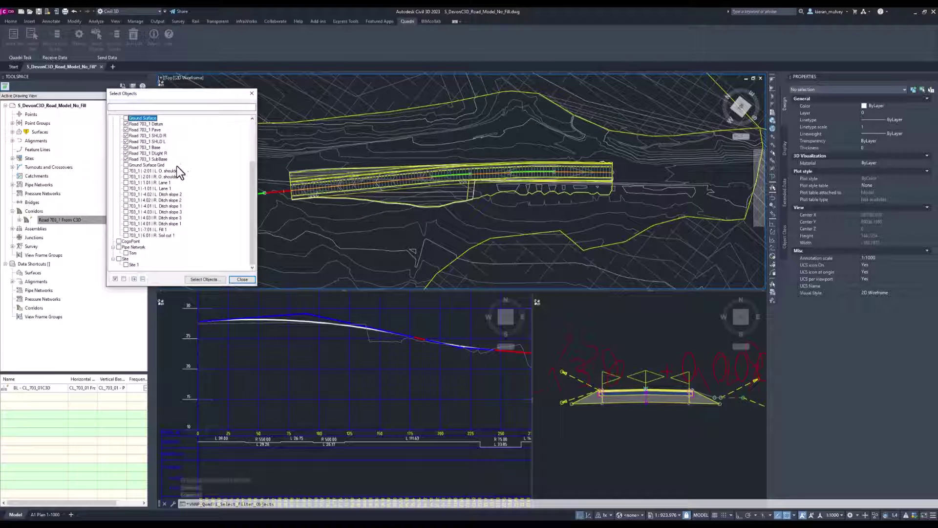
pyautogui.click(124, 278)
pyautogui.scroll(3, 212, 186)
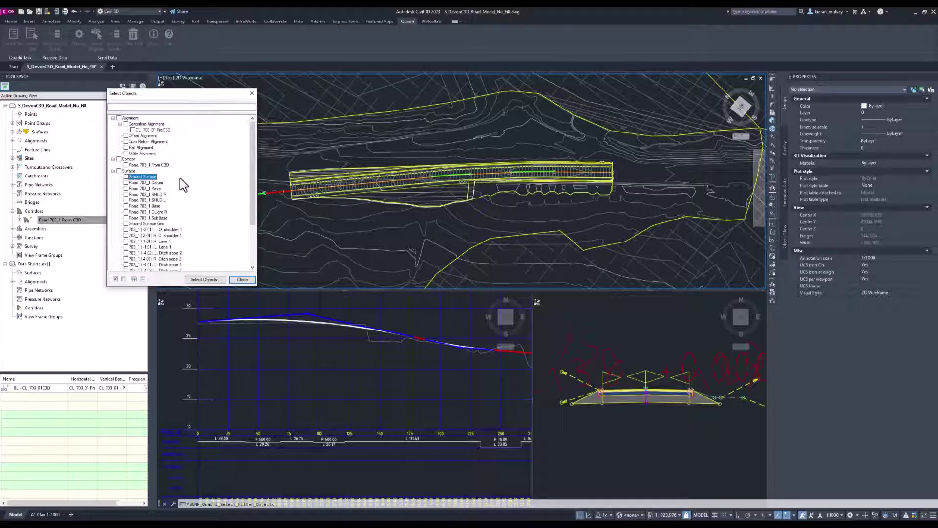
pyautogui.click(145, 165)
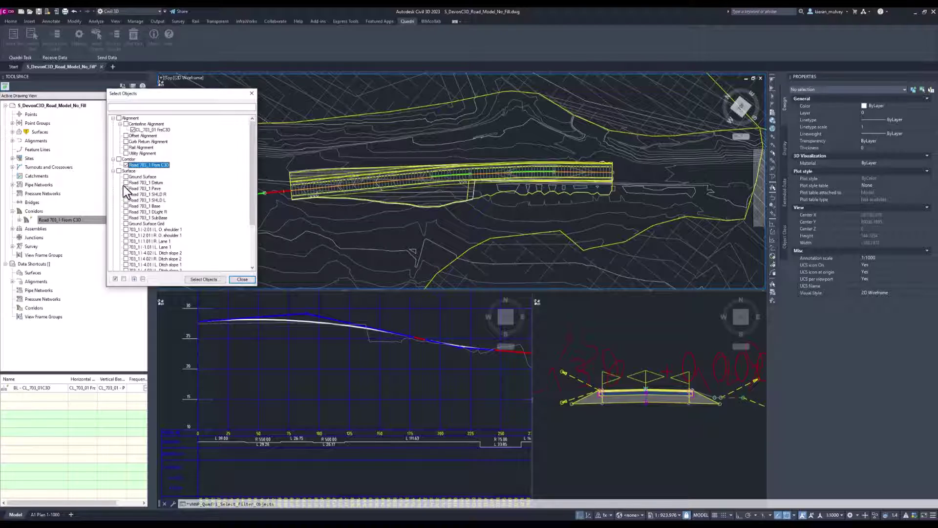
pyautogui.click(126, 206)
pyautogui.click(127, 212)
pyautogui.click(126, 217)
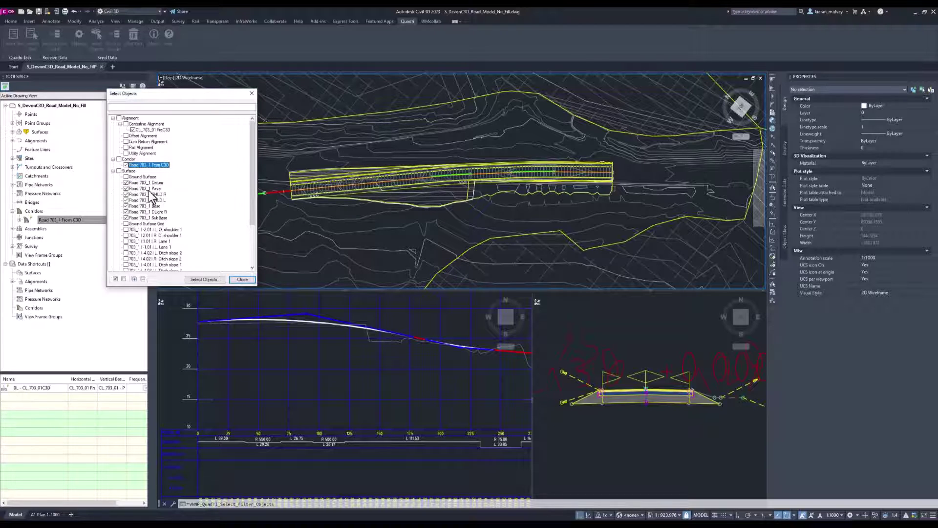
pyautogui.click(157, 218)
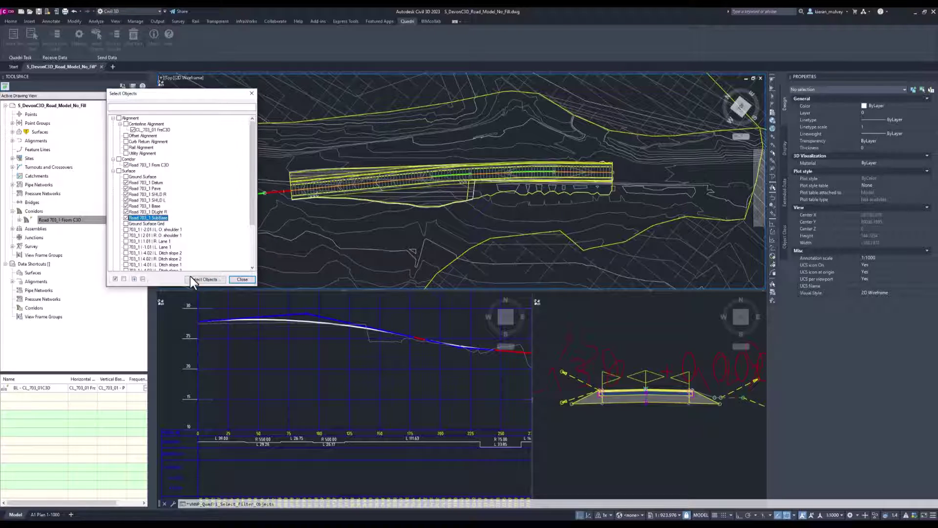
pyautogui.click(242, 279)
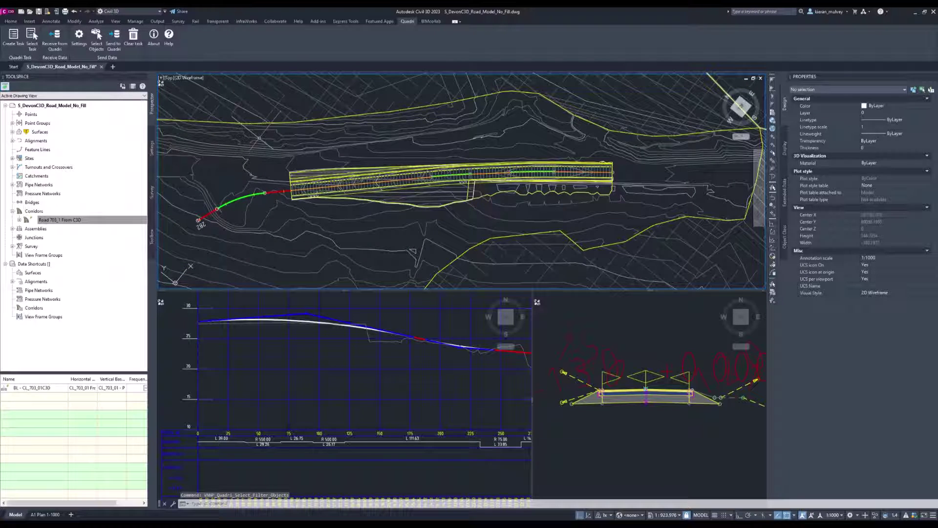
# Send the alignment, 40 corridor feature lines and 7 TIN surfaces to Quadri, declining the units warning.
pyautogui.click(115, 42)
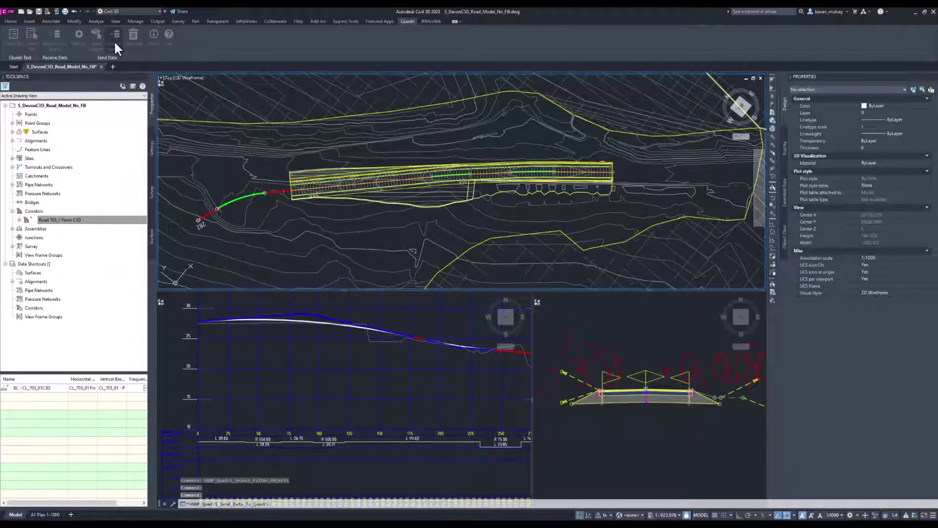
pyautogui.click(517, 282)
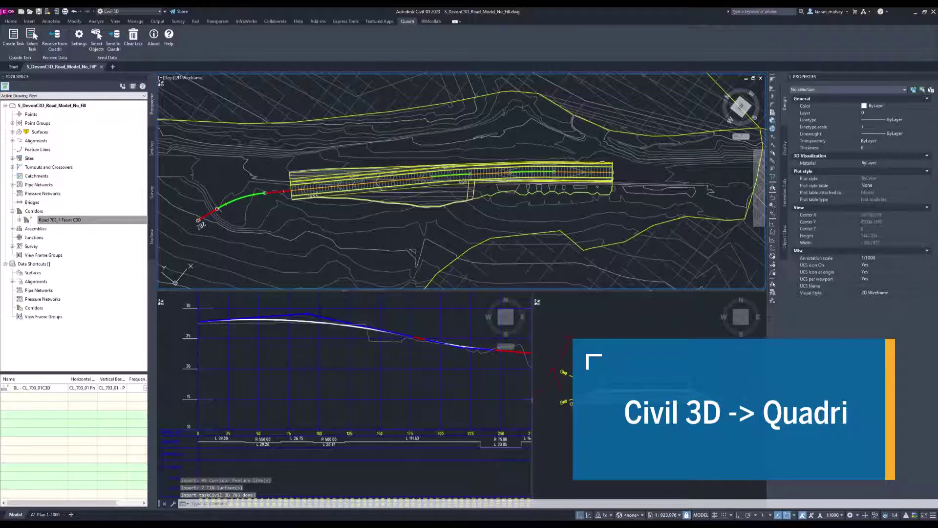
# Back in Quadri, close the 3D Presentation view and open the Civil 3D 703 result in its own view.
pyautogui.hotkey('alt', 'Tab')
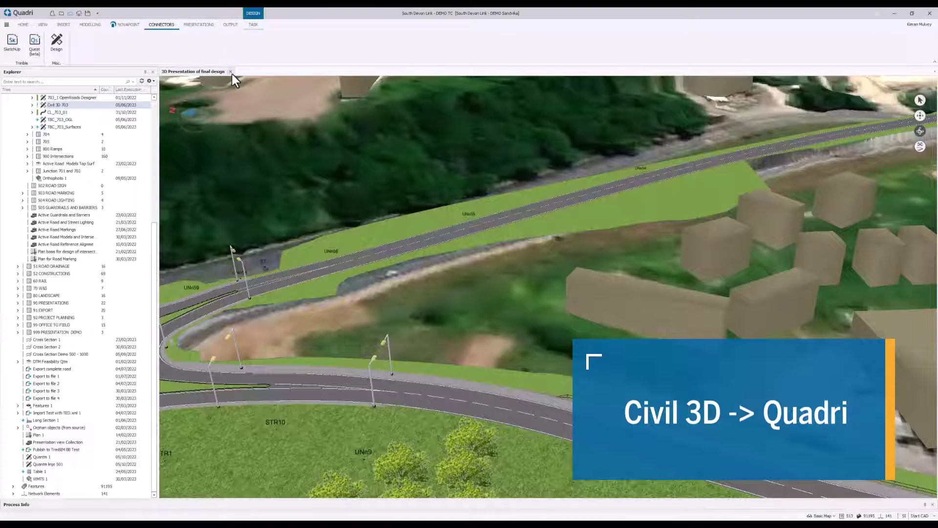
pyautogui.click(231, 72)
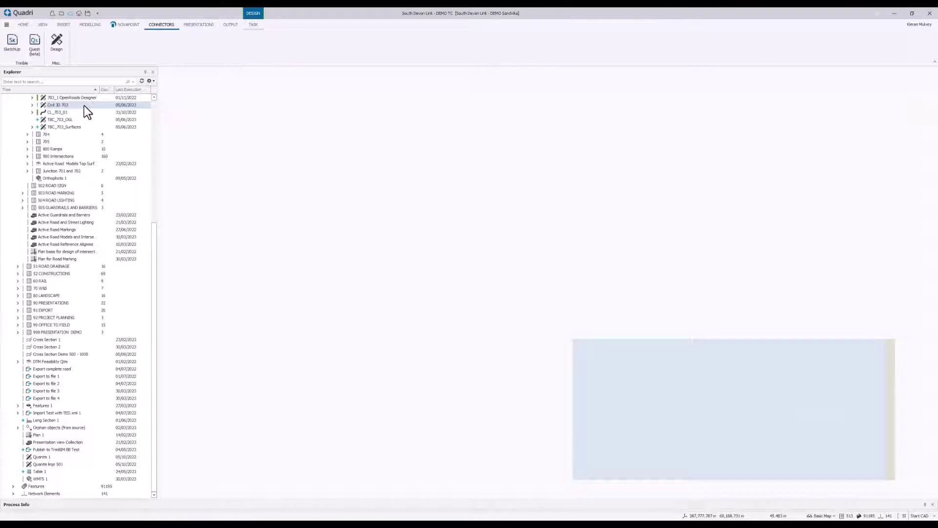
pyautogui.scroll(6, 79, 137)
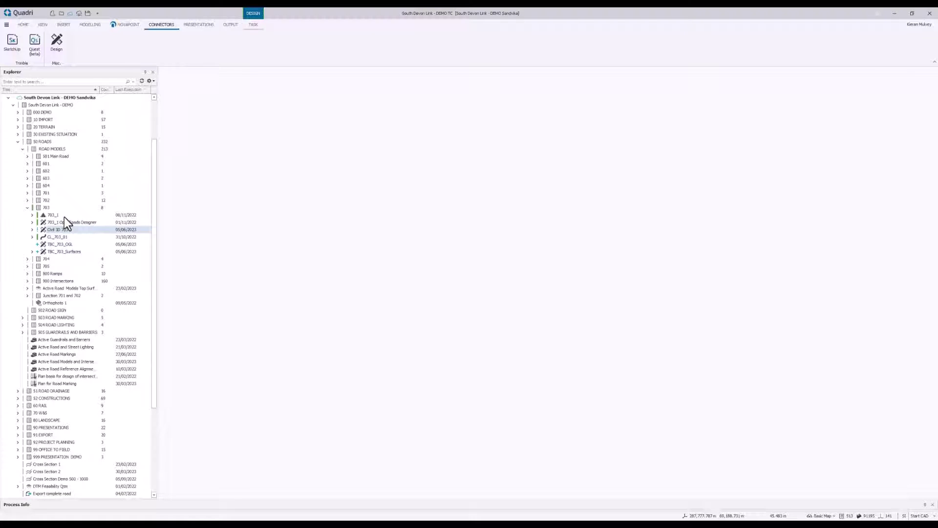
pyautogui.click(32, 230)
pyautogui.click(37, 245)
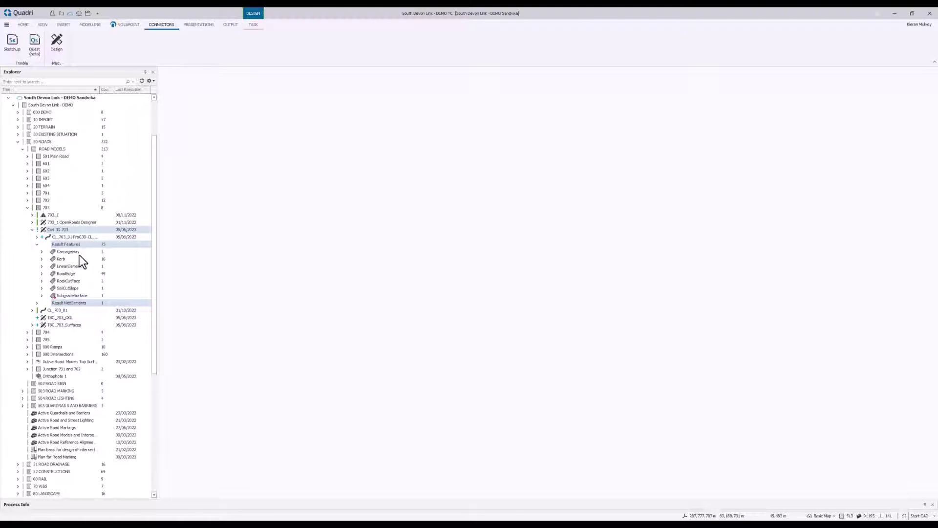
pyautogui.click(37, 244)
pyautogui.rightClick(53, 230)
pyautogui.click(90, 336)
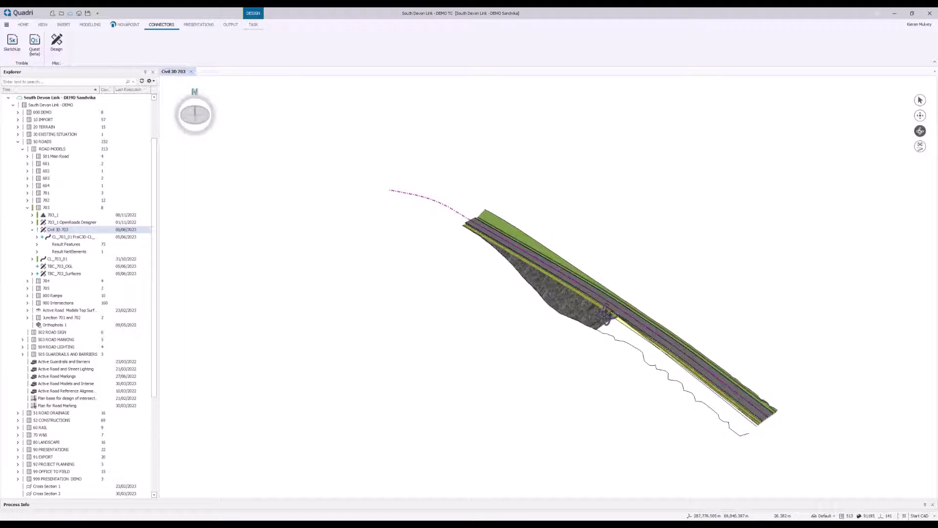
# Zoom and orbit to a tilted view of the 703 road, then collapse Civil 3D 703 and select TBC_703_OGL.
pyautogui.scroll(5, 608, 316)
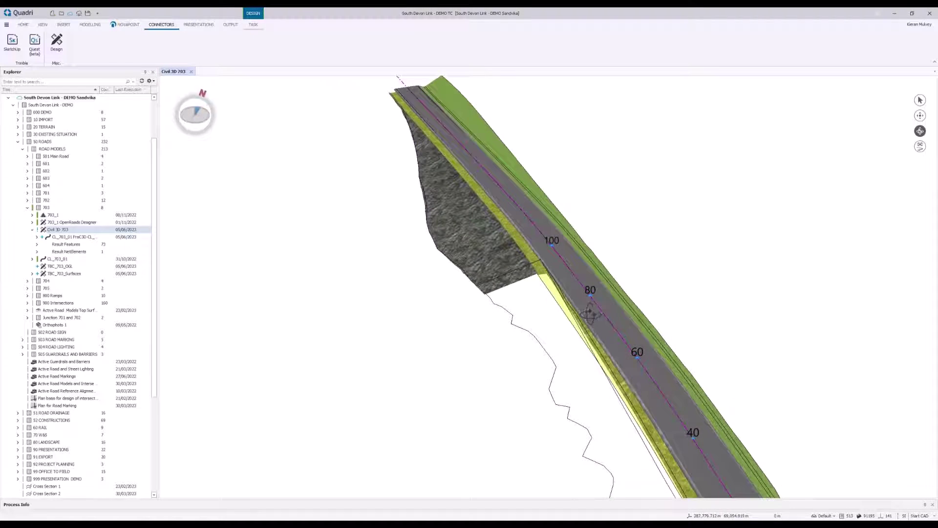
pyautogui.scroll(2, 539, 205)
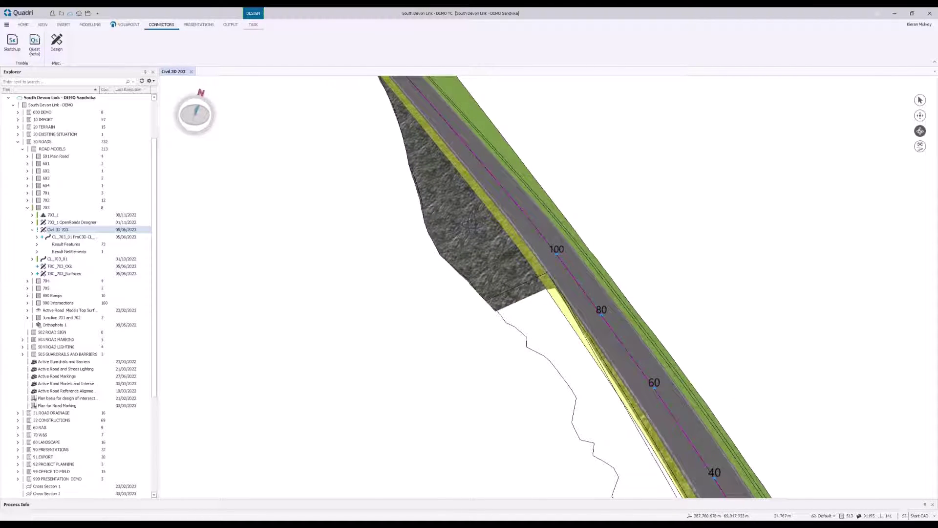
pyautogui.scroll(-2, 470, 225)
pyautogui.scroll(1, 509, 151)
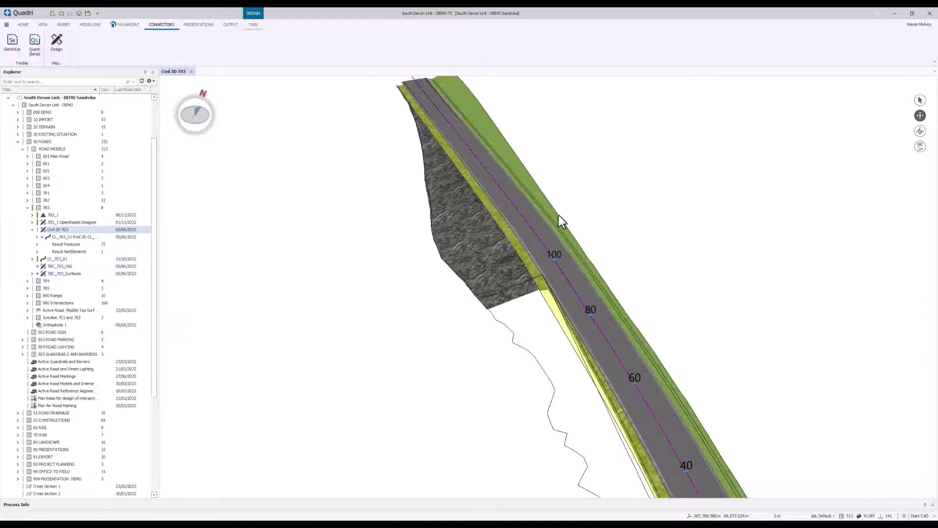
pyautogui.scroll(-5, 558, 220)
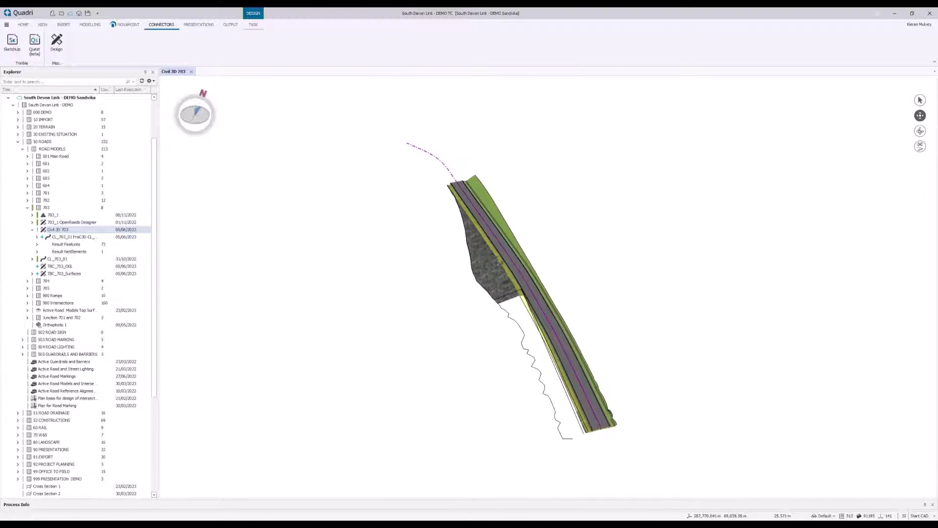
pyautogui.scroll(2, 466, 268)
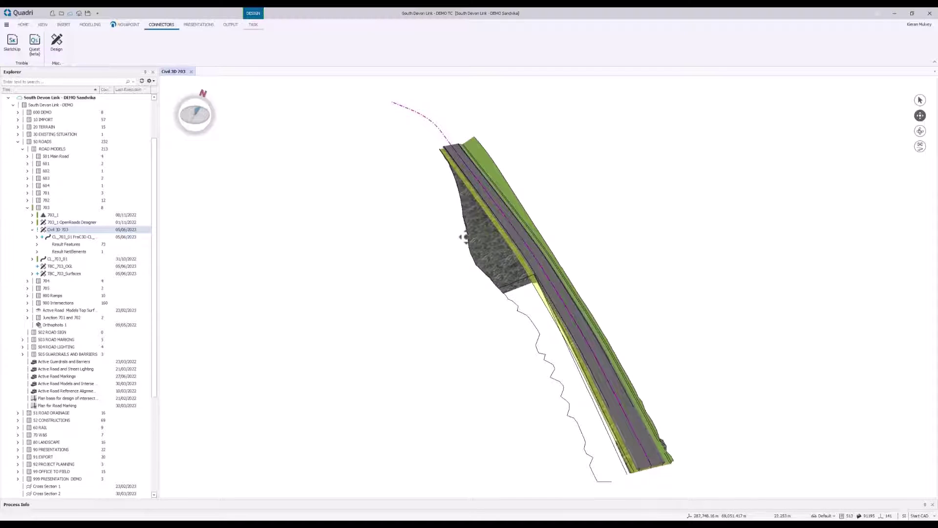
pyautogui.click(533, 209)
pyautogui.click(920, 131)
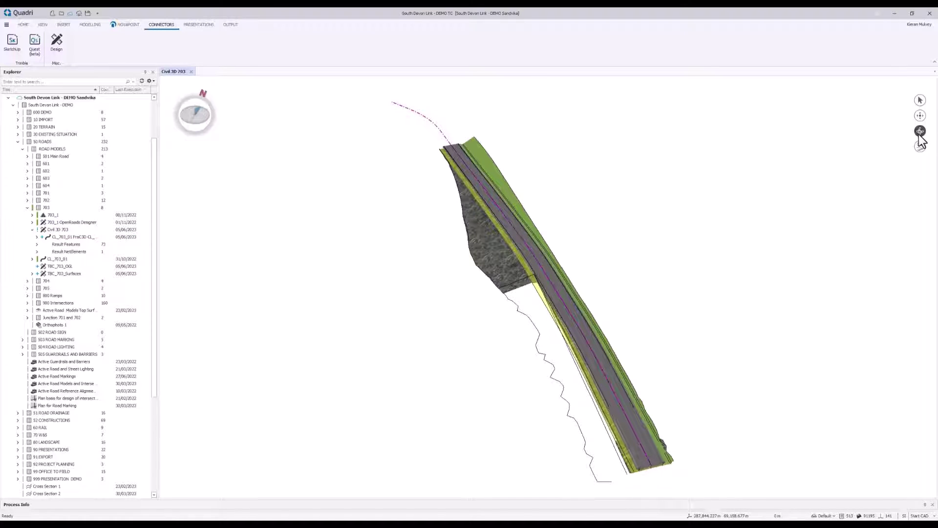
pyautogui.moveTo(586, 229); pyautogui.dragTo(551, 190)
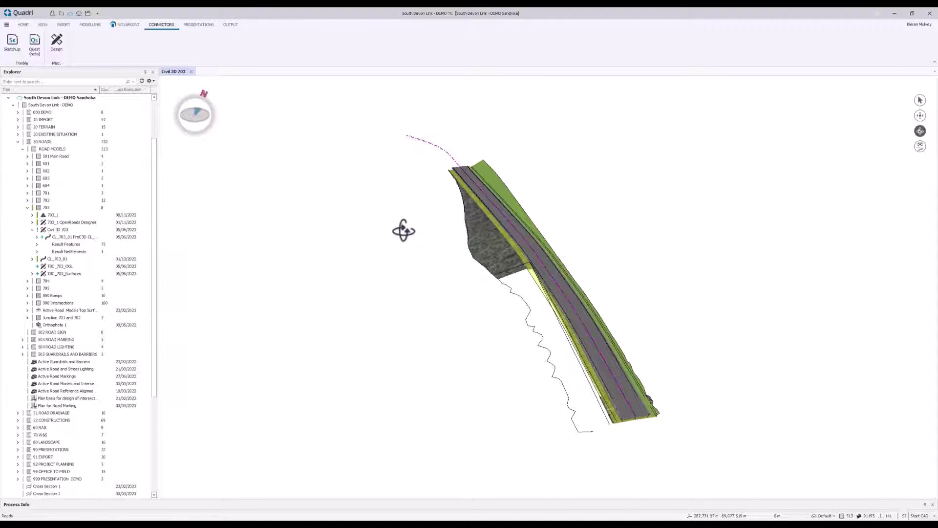
pyautogui.click(33, 229)
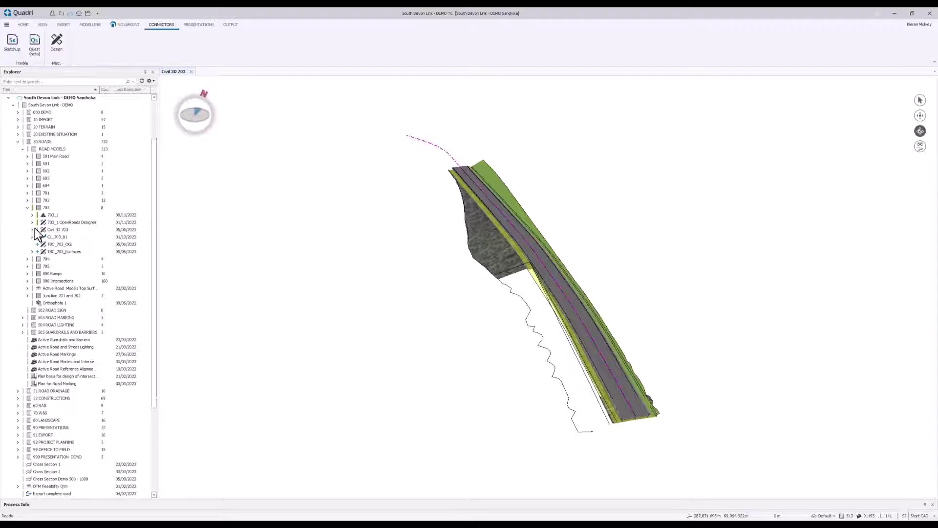
pyautogui.click(68, 245)
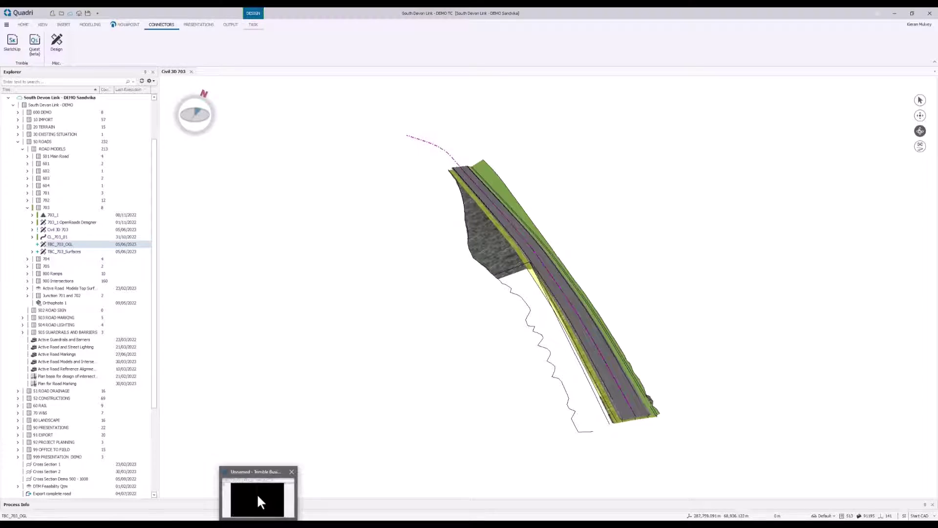
# In Trimble Business Center, link the project to the TBC_703_Surfaces Quadri task, then return to Quadri.
pyautogui.click(257, 494)
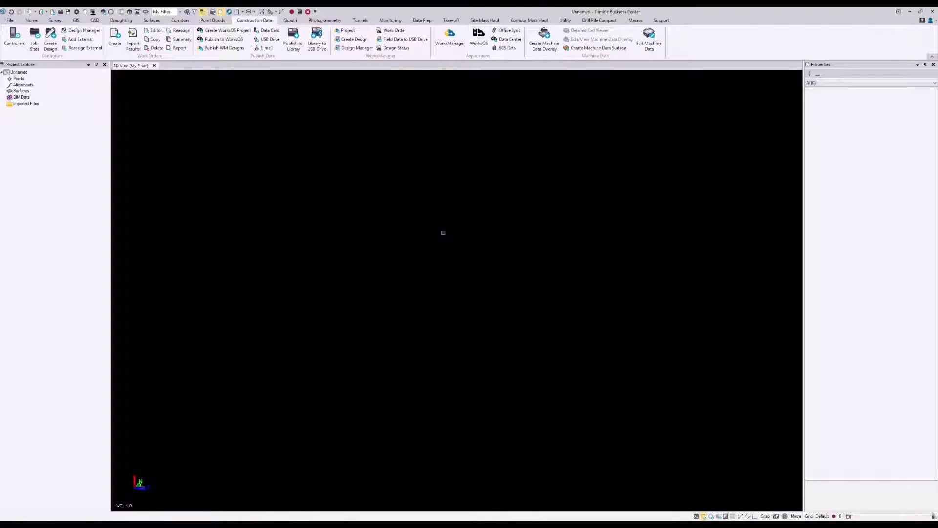
pyautogui.click(291, 20)
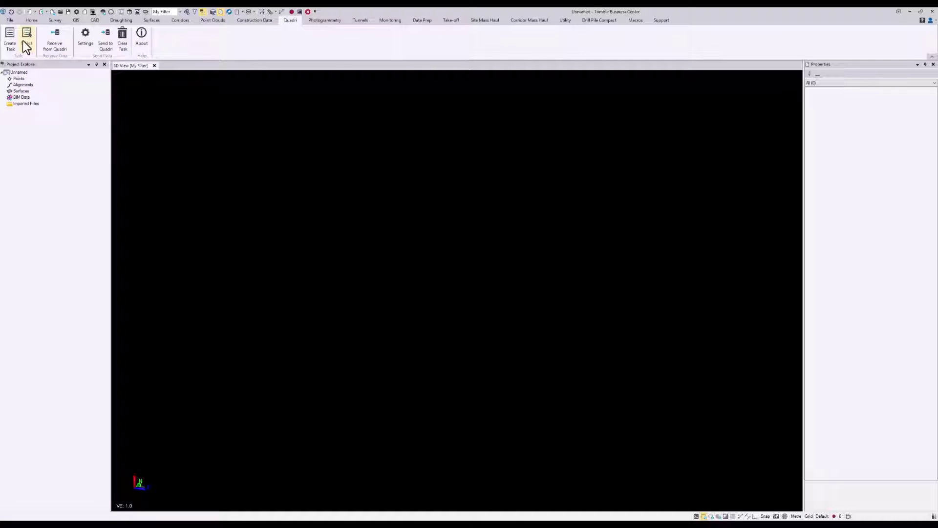
pyautogui.click(24, 43)
pyautogui.click(440, 263)
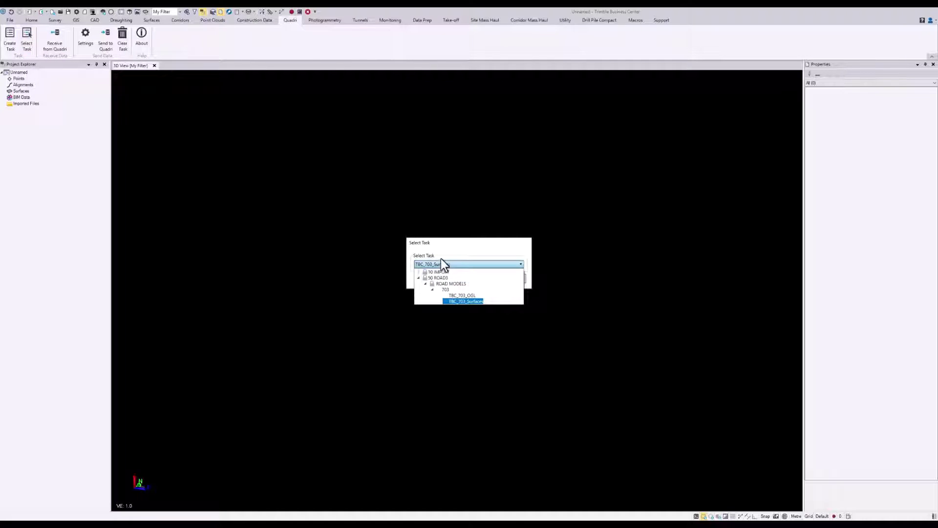
pyautogui.click(468, 302)
pyautogui.click(486, 277)
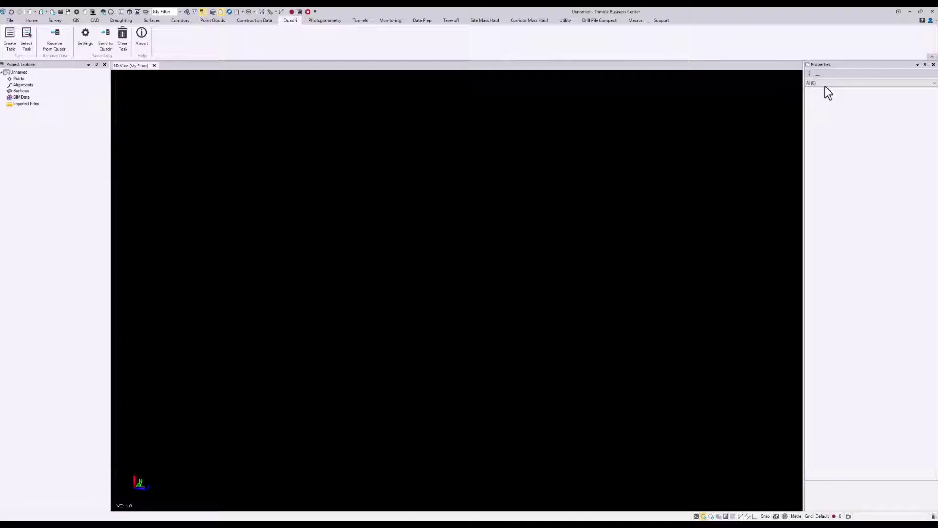
pyautogui.click(909, 12)
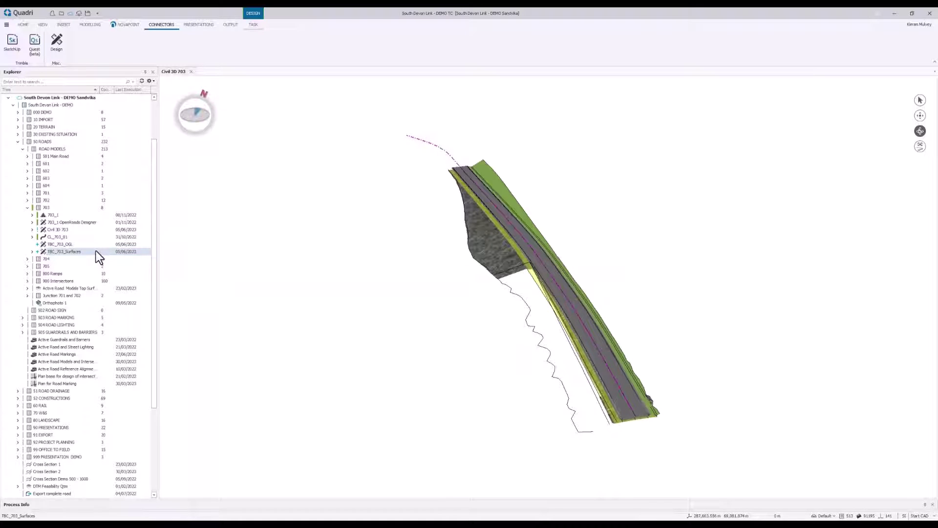
# Base the TBC_703_Surfaces dynamic query on the Civil 3D 703 task's features and finish the task.
pyautogui.click(253, 26)
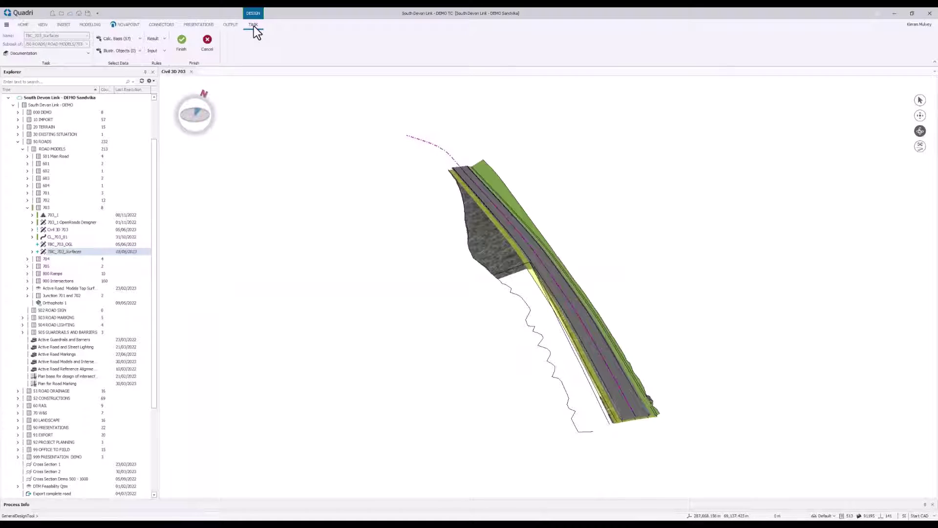
pyautogui.click(140, 38)
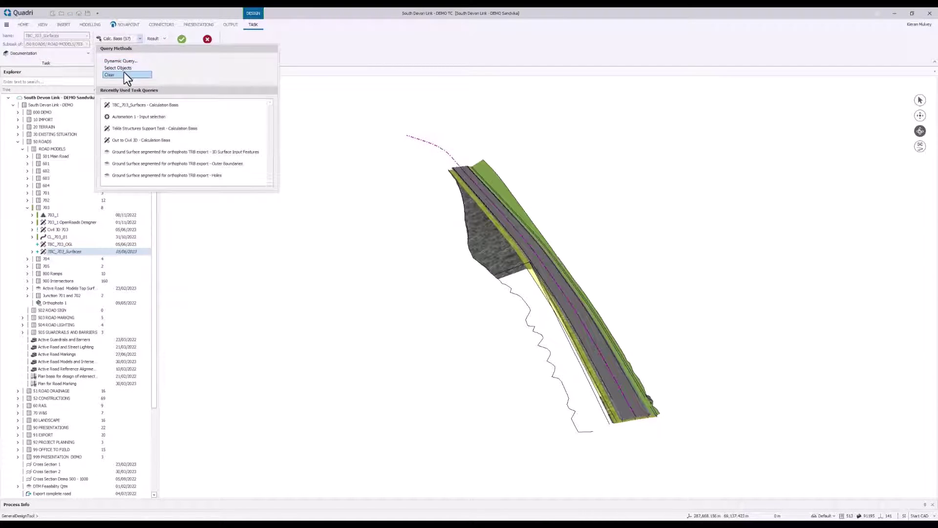
pyautogui.click(135, 61)
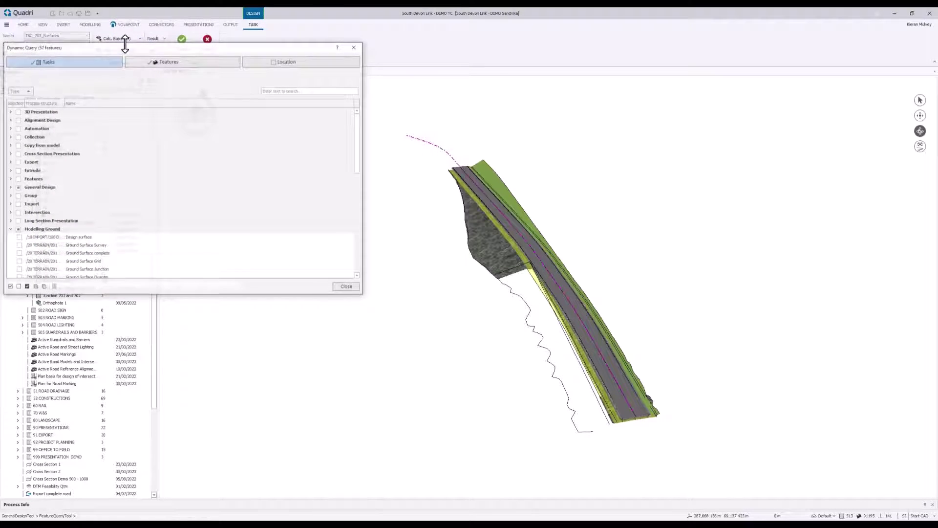
pyautogui.moveTo(171, 45); pyautogui.dragTo(177, 29)
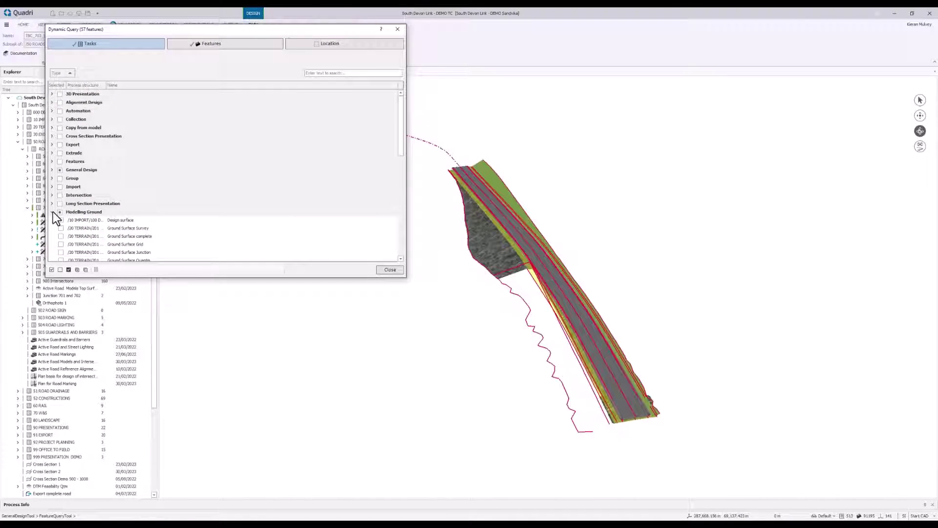
pyautogui.scroll(-2, 53, 215)
pyautogui.click(52, 127)
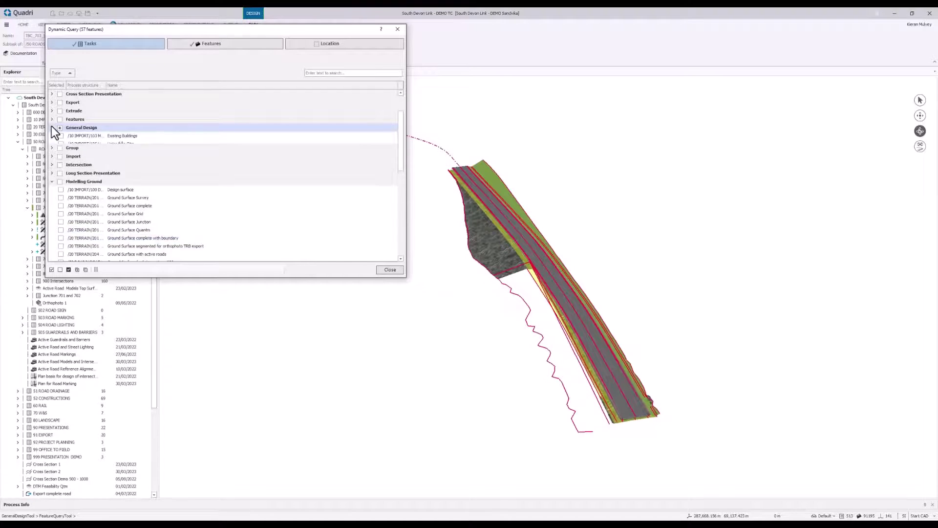
pyautogui.click(61, 160)
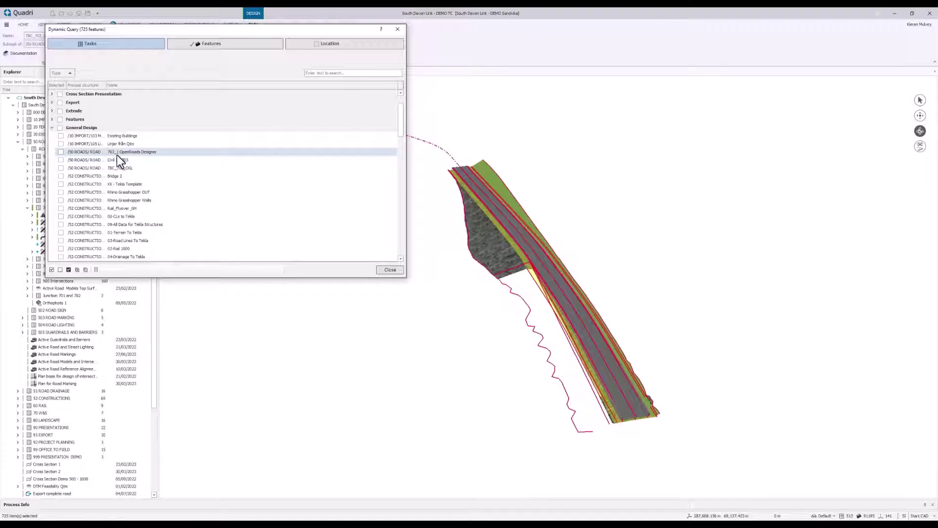
pyautogui.click(61, 160)
pyautogui.click(207, 46)
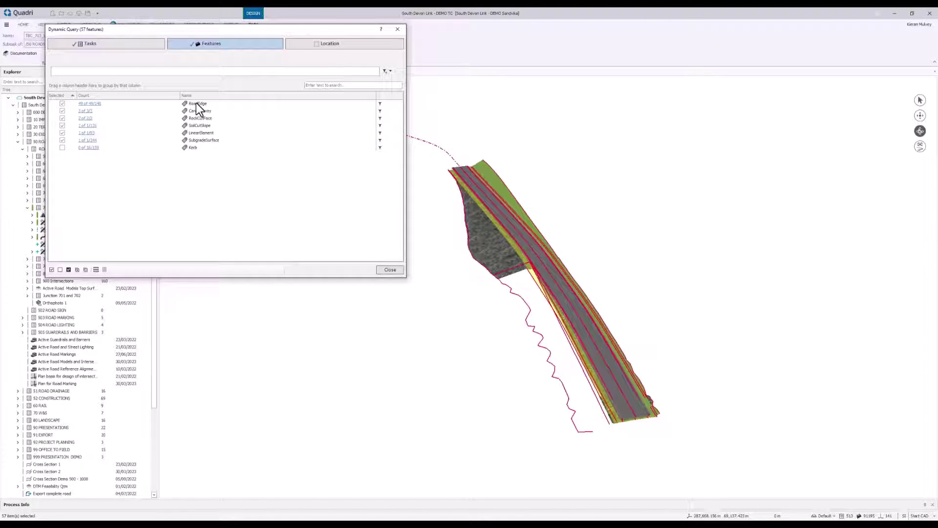
pyautogui.click(391, 270)
pyautogui.click(182, 40)
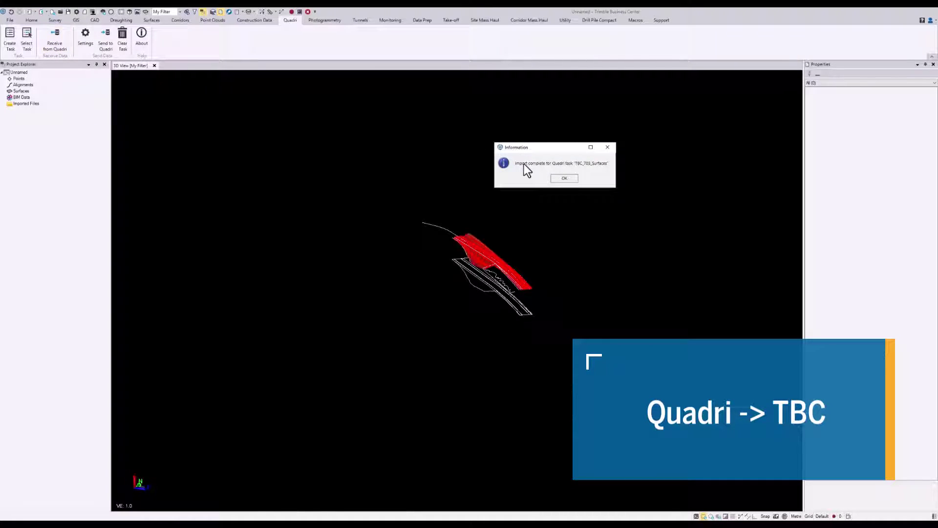
# Acknowledge the import of 50 curves and 7 road surfaces, then orbit and zoom to inspect them.
pyautogui.click(564, 178)
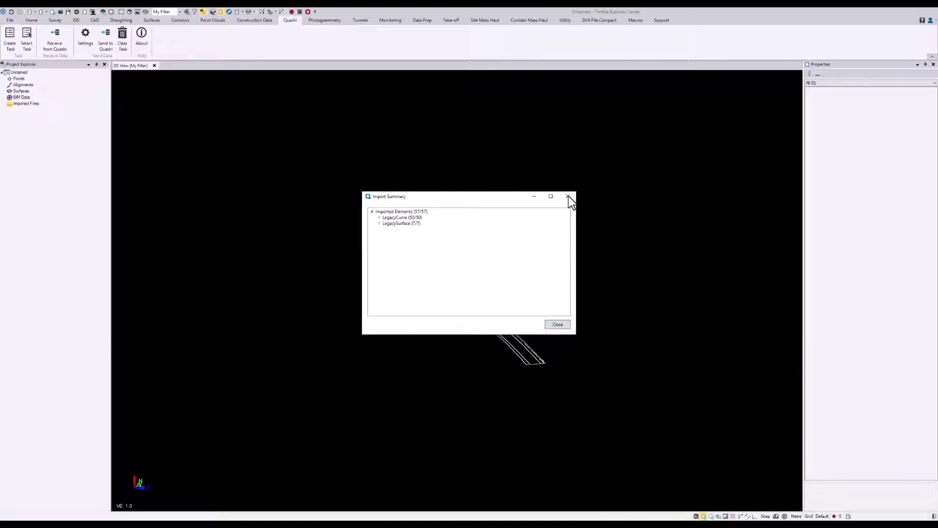
pyautogui.click(568, 195)
pyautogui.moveTo(506, 264); pyautogui.dragTo(521, 310, button='middle')
pyautogui.scroll(-2, 520, 308)
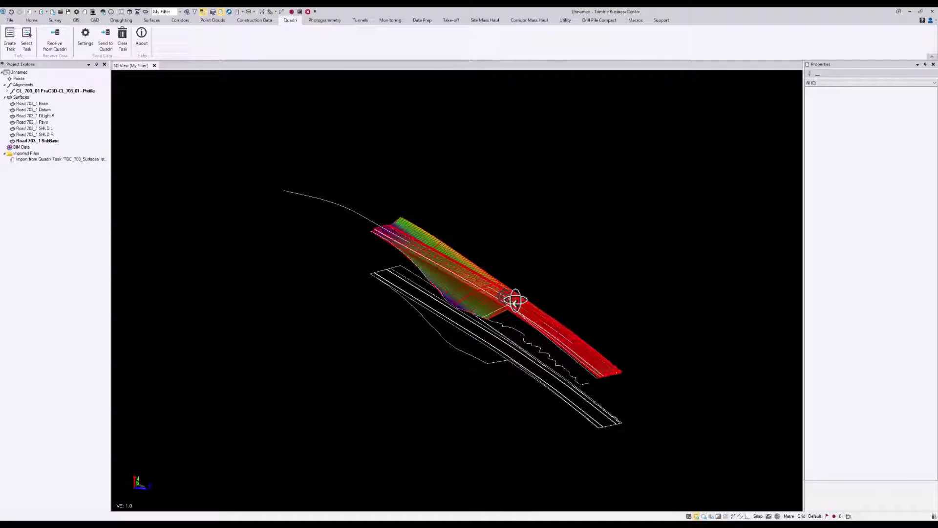
pyautogui.moveTo(515, 300); pyautogui.dragTo(503, 296)
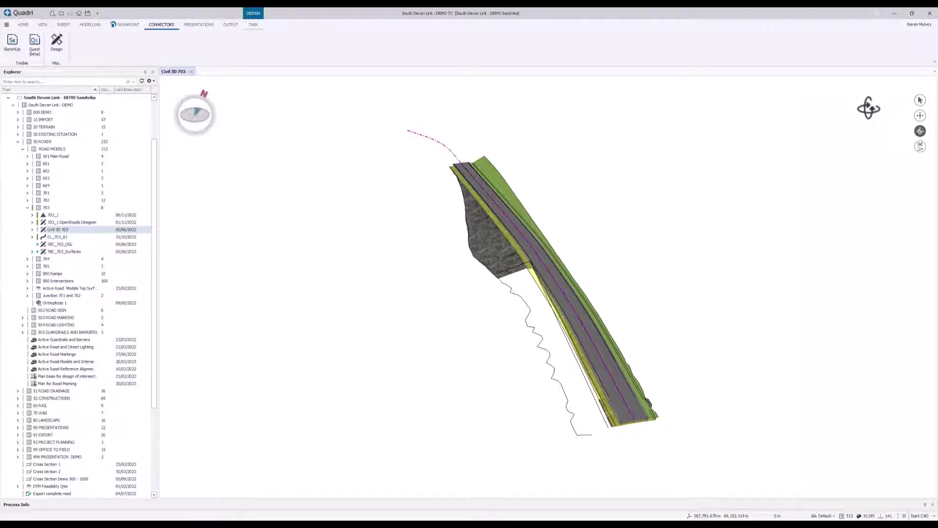
# Show the CL_703_01 alignment in a plan view and select the TBC_703_OGL task.
pyautogui.click(920, 100)
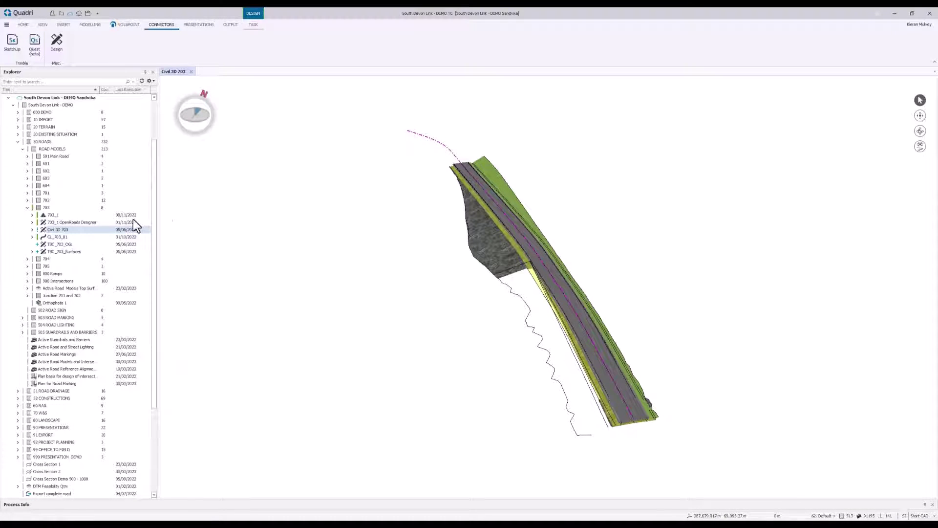
pyautogui.click(32, 230)
pyautogui.rightClick(58, 239)
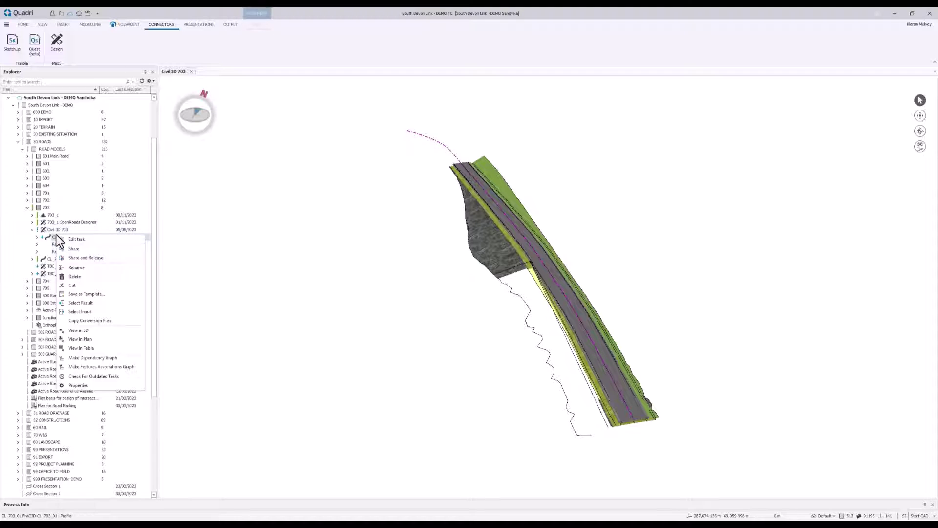
pyautogui.click(94, 339)
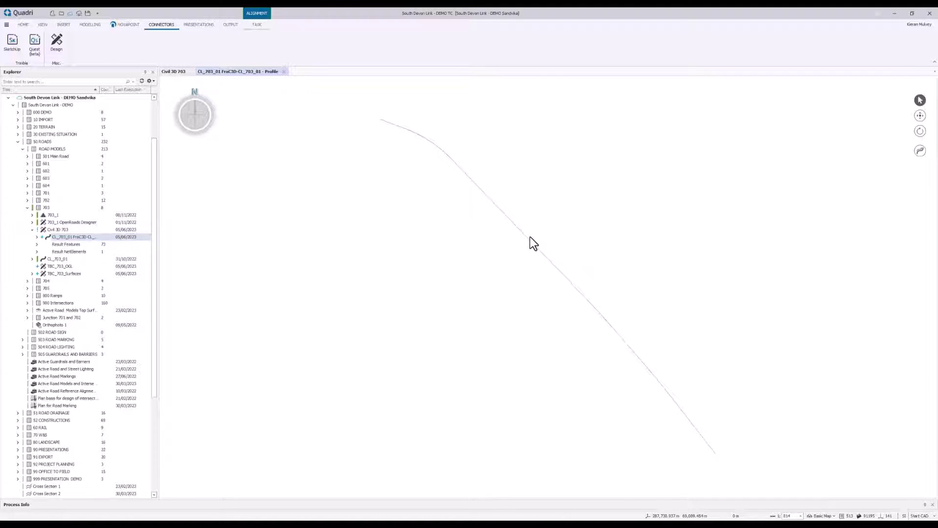
pyautogui.scroll(-5, 533, 243)
pyautogui.click(70, 267)
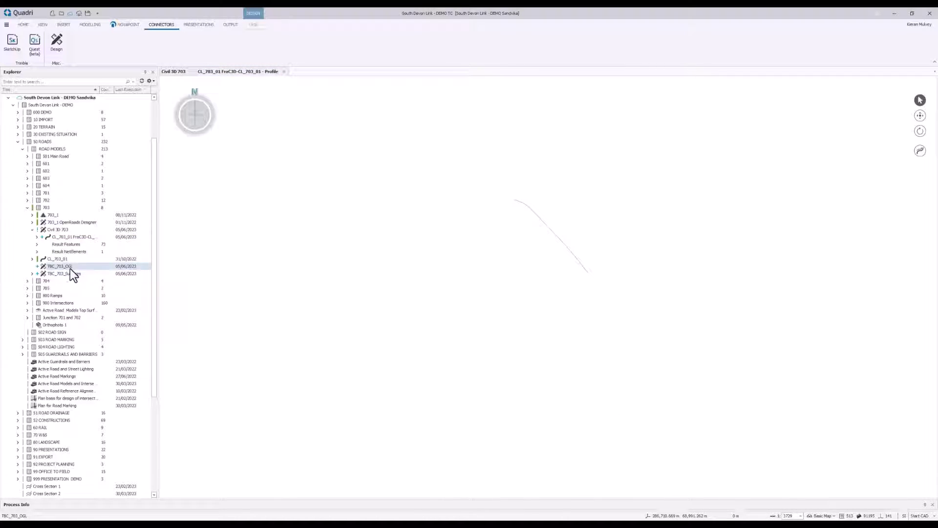
# Add Ground Surface complete with boundary to the TBC_703_OGL dynamic query.
pyautogui.click(253, 24)
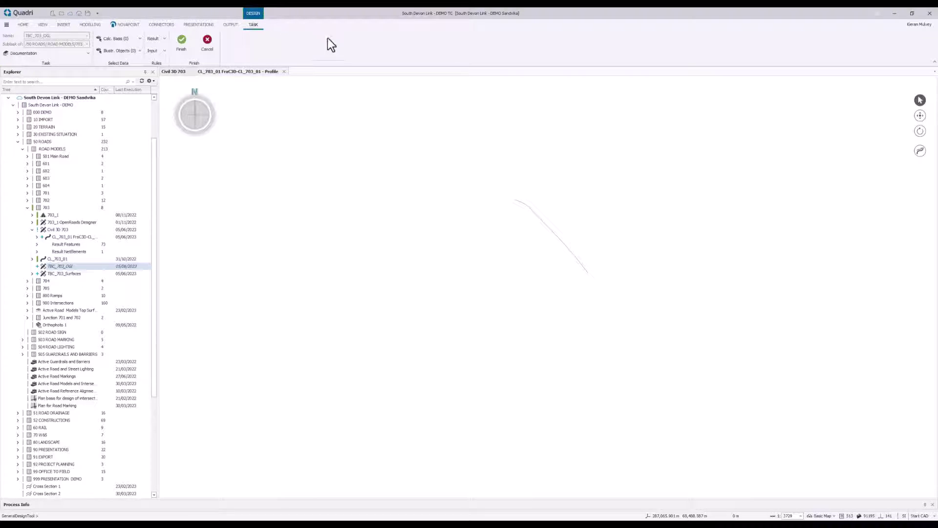
pyautogui.click(126, 39)
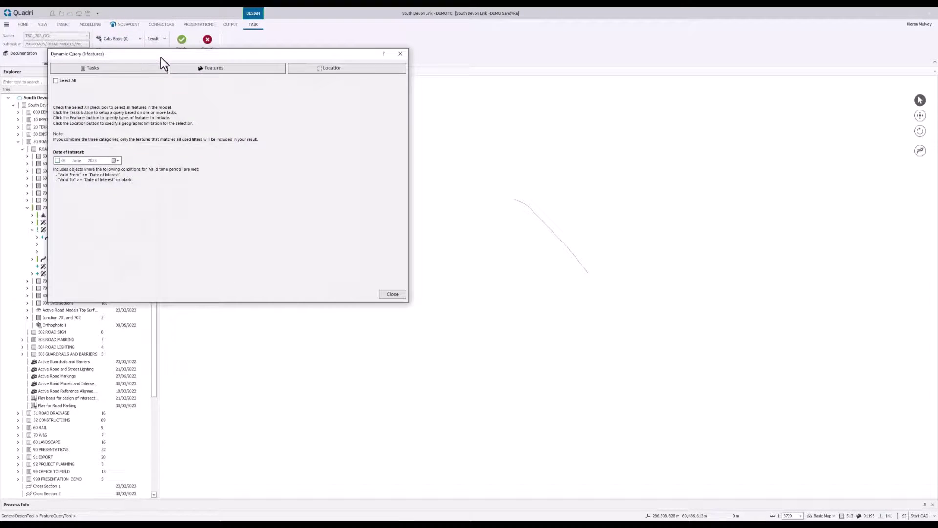
pyautogui.click(74, 194)
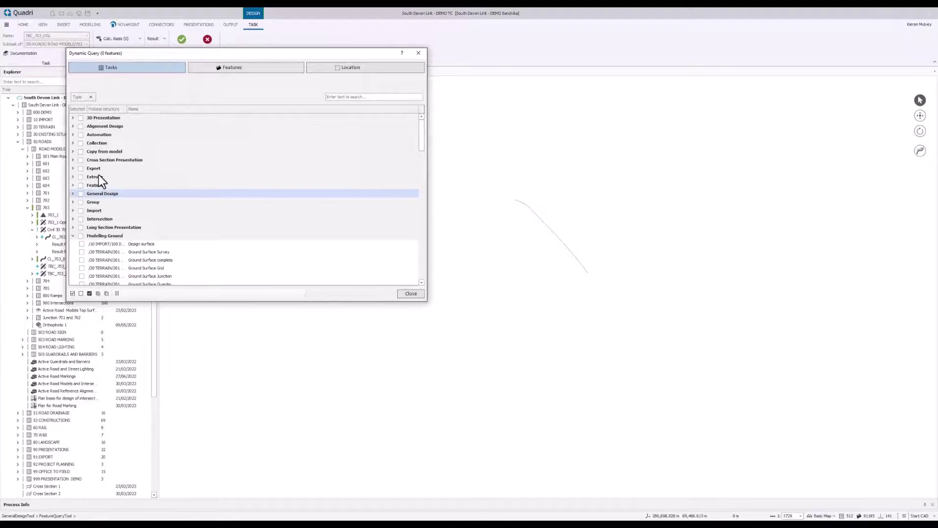
pyautogui.scroll(-2, 128, 252)
pyautogui.click(82, 251)
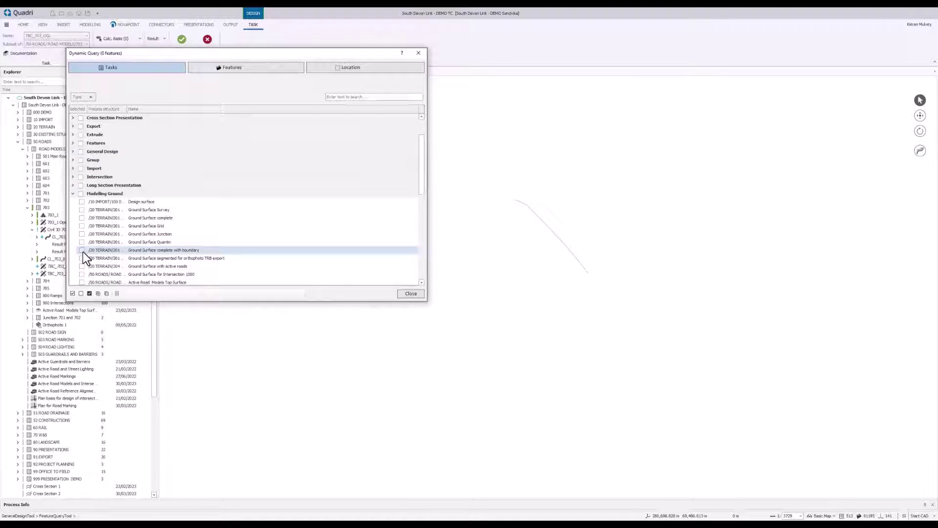
# Limit the query by location with a drawn polygon, Polygon 1, enclosing the 703 road line.
pyautogui.click(348, 68)
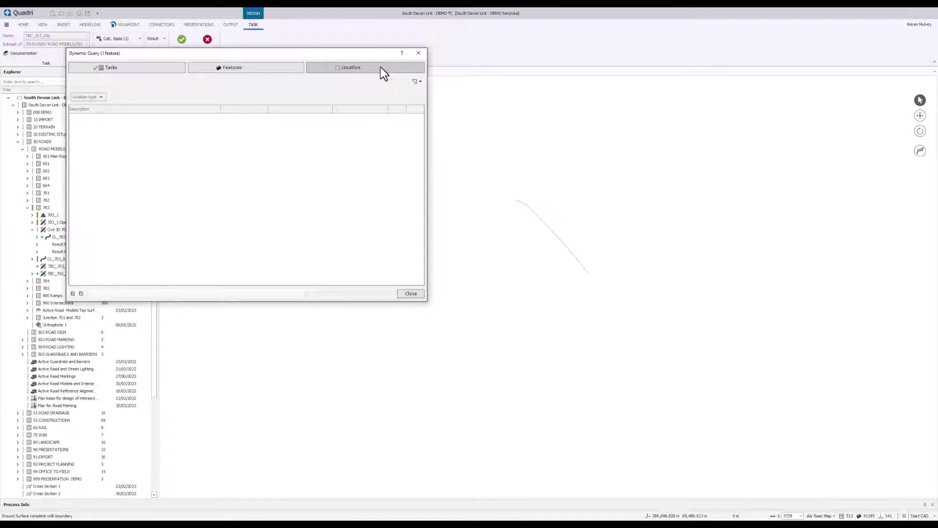
pyautogui.click(420, 81)
pyautogui.click(437, 90)
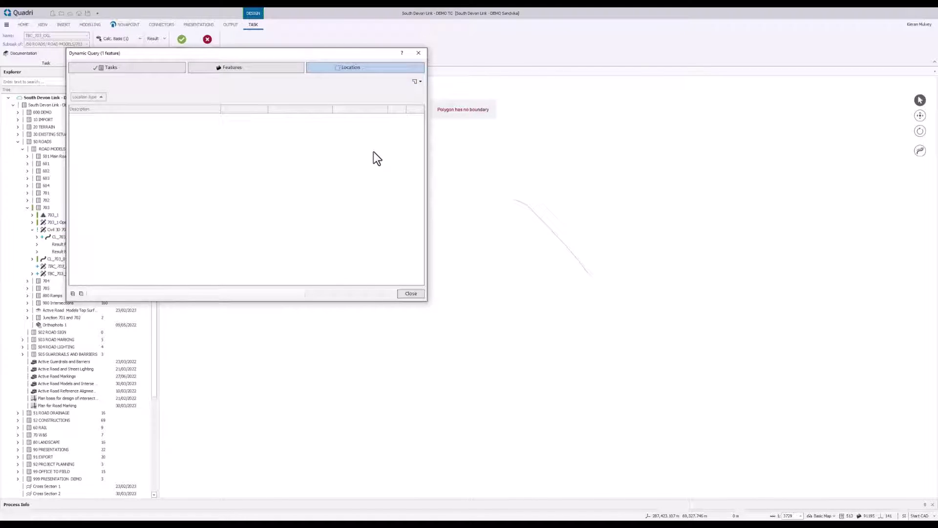
pyautogui.moveTo(366, 58); pyautogui.dragTo(260, 99)
pyautogui.click(567, 182)
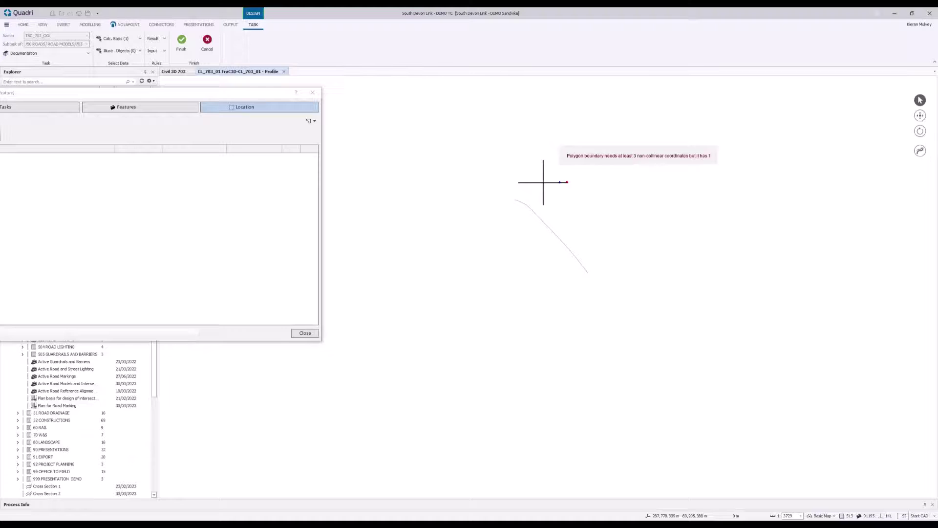
pyautogui.click(467, 181)
pyautogui.click(469, 305)
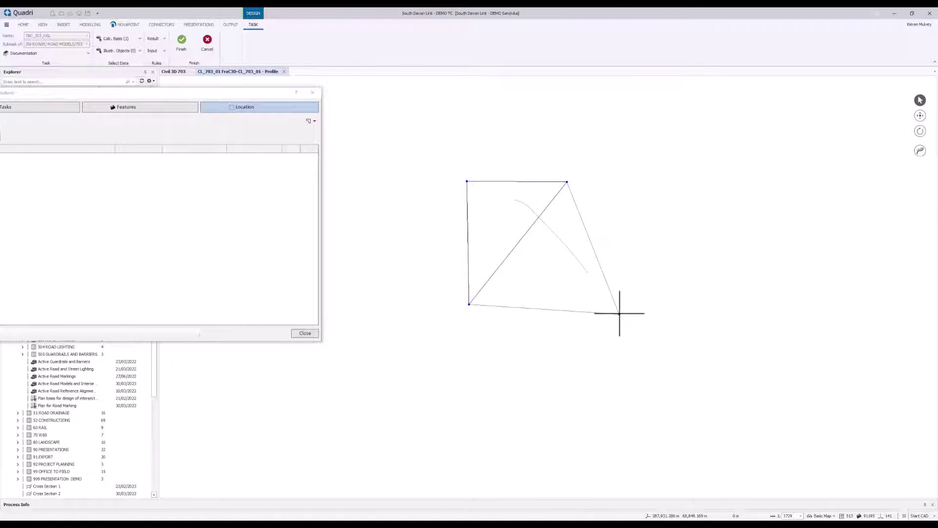
pyautogui.click(627, 311)
pyautogui.click(629, 230)
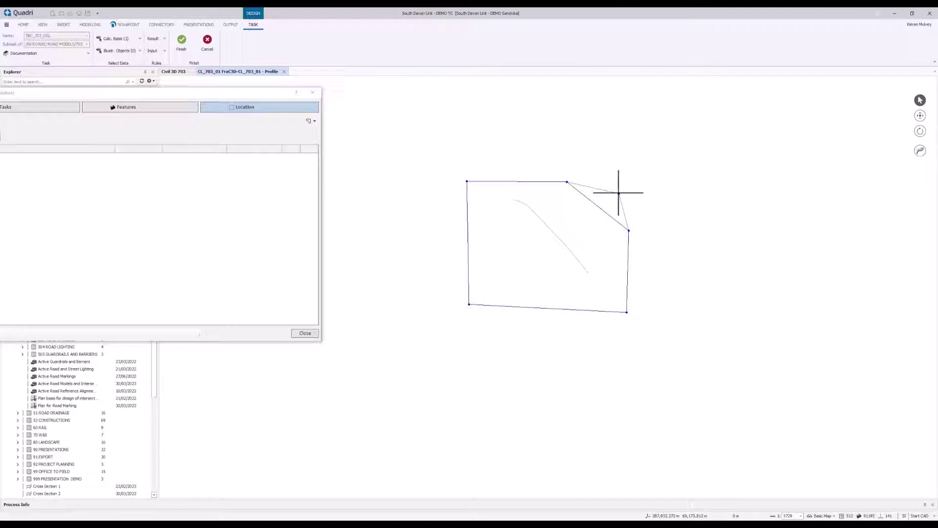
pyautogui.doubleClick(617, 195)
pyautogui.moveTo(246, 94); pyautogui.dragTo(445, 86)
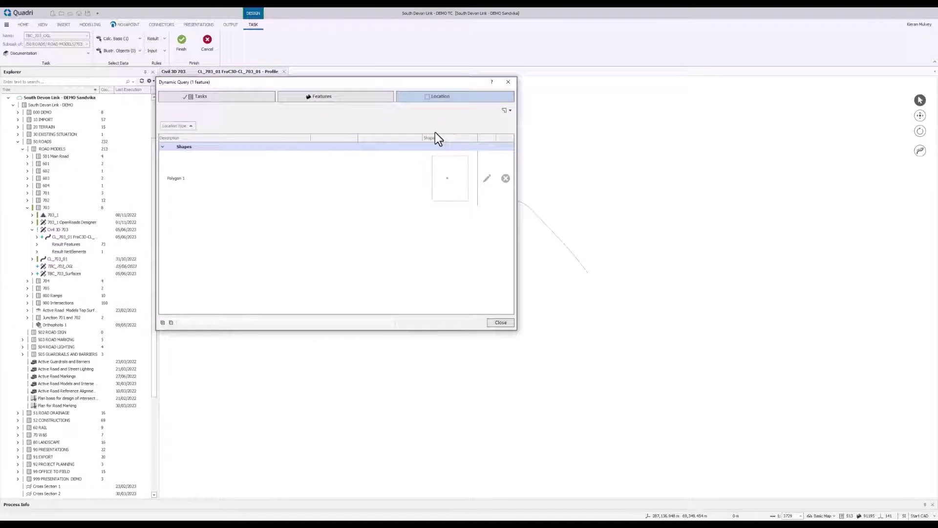
pyautogui.click(501, 323)
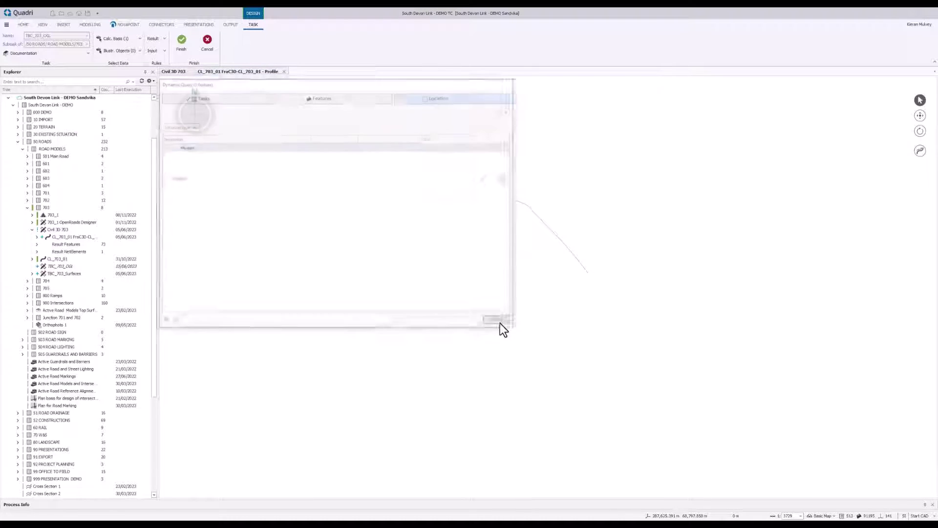
# Finish the query and select TBC_703_OGL as the working Quadri task.
pyautogui.click(181, 43)
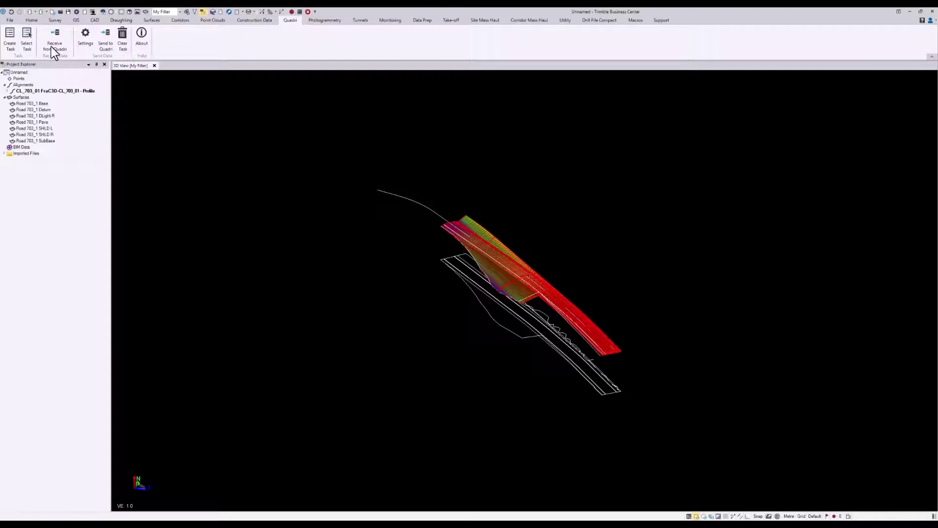
pyautogui.click(30, 39)
pyautogui.click(461, 264)
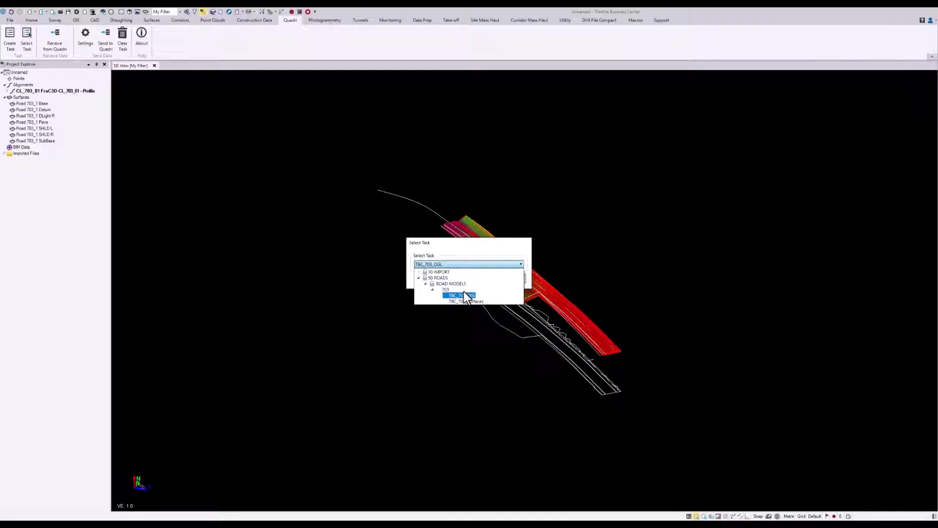
pyautogui.click(465, 295)
pyautogui.click(484, 279)
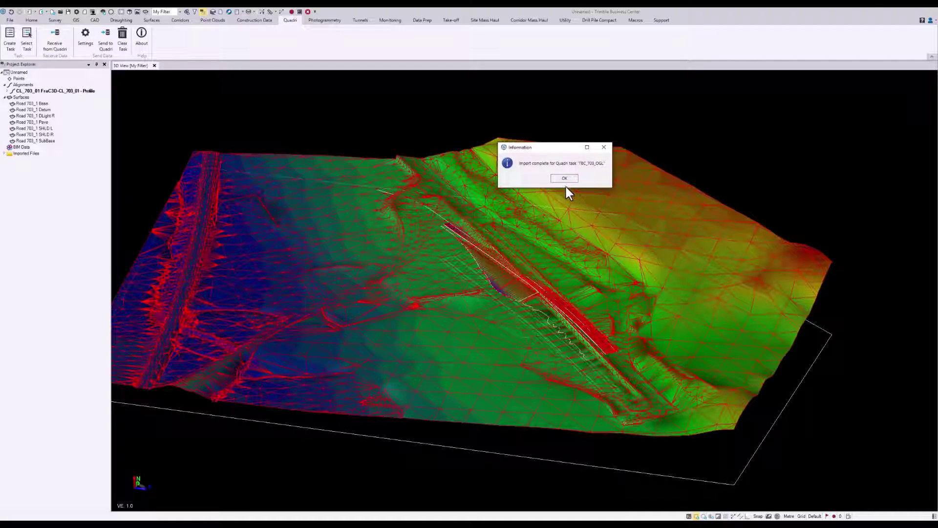
# Receive the Ground Surface from Quadri and orbit to see it around the road corridor.
pyautogui.click(562, 177)
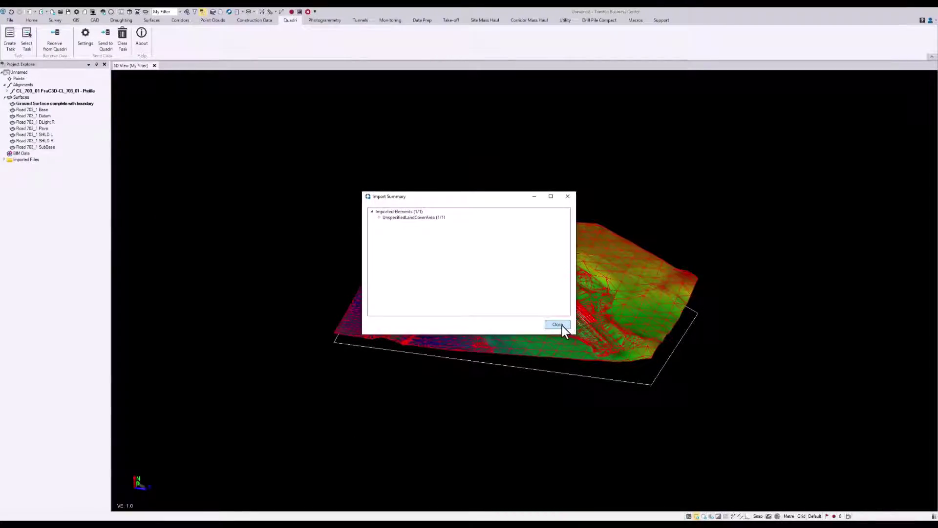
pyautogui.click(559, 325)
pyautogui.moveTo(601, 304); pyautogui.dragTo(601, 331, button='middle')
pyautogui.scroll(8, 601, 331)
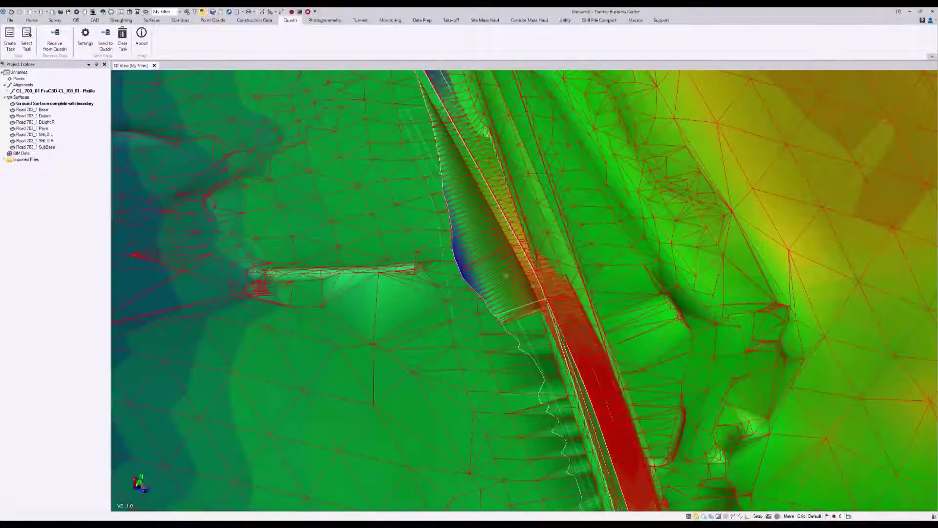
pyautogui.moveTo(533, 285); pyautogui.dragTo(515, 270, button='middle')
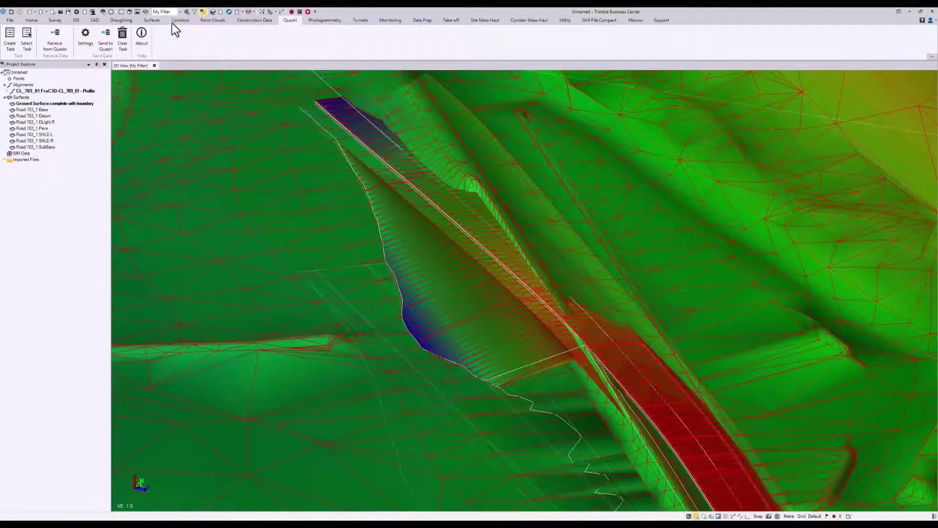
# Start a Surface Tie from the EPS line leftward to Ground Surface complete with boundary.
pyautogui.click(152, 21)
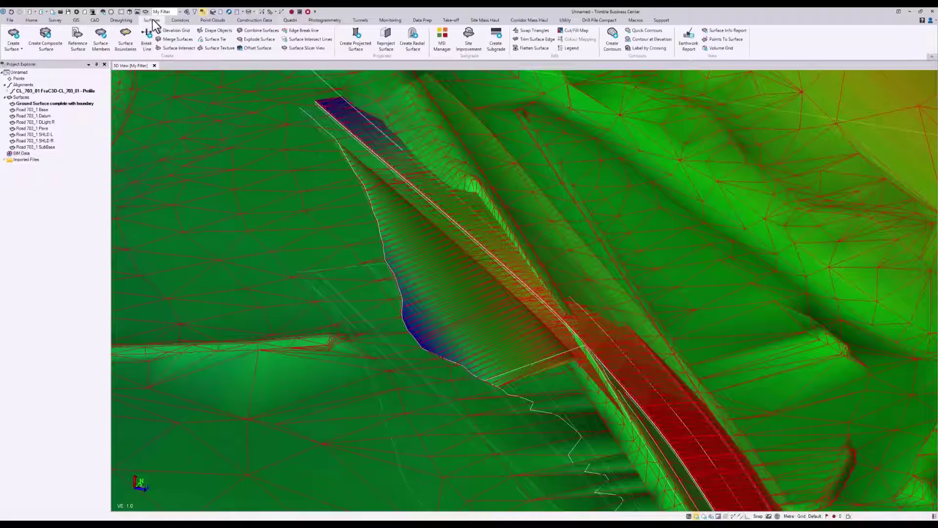
pyautogui.click(215, 39)
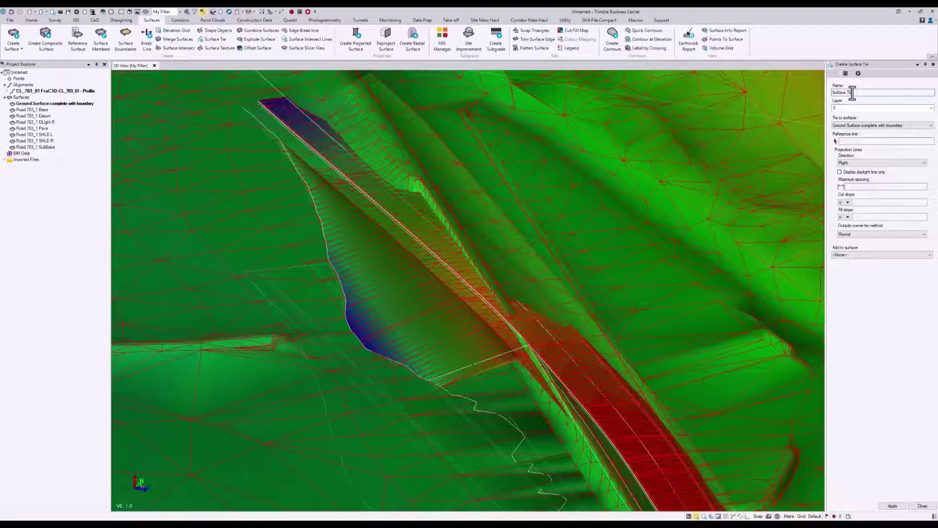
pyautogui.click(889, 125)
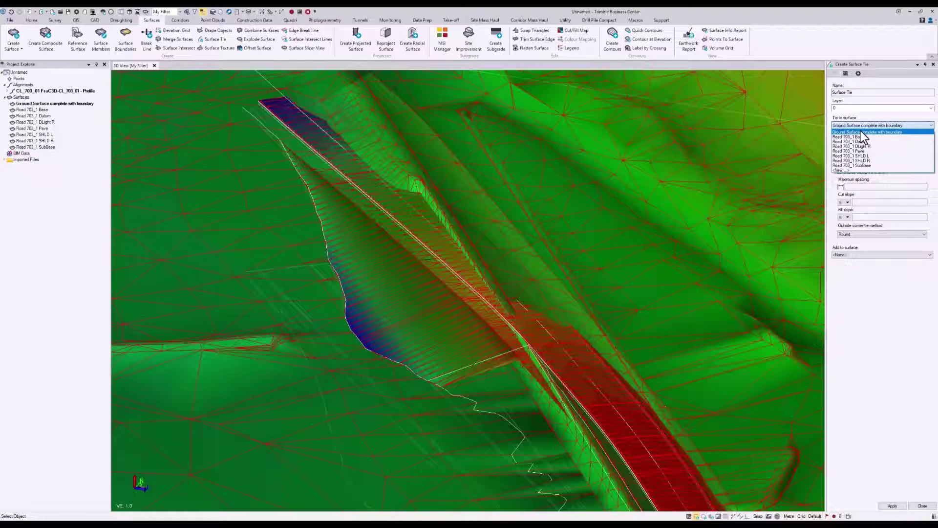
pyautogui.click(861, 131)
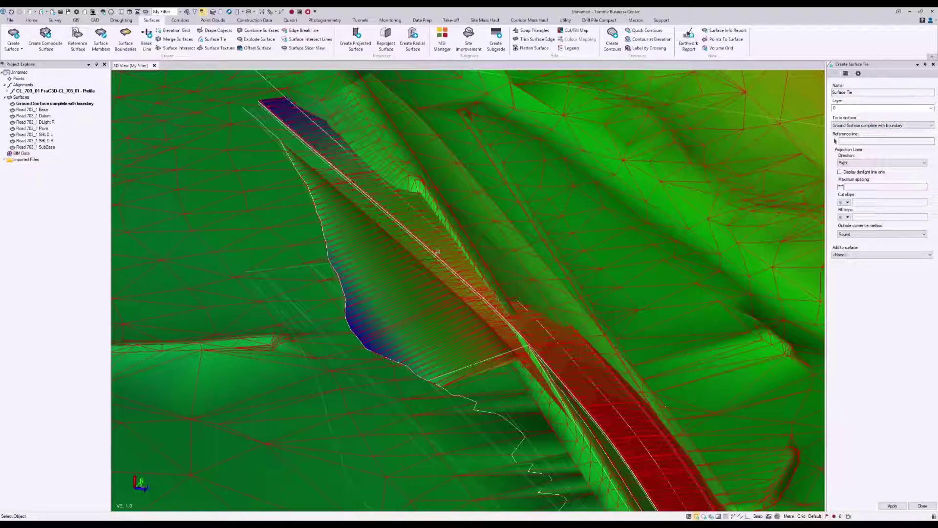
pyautogui.click(438, 252)
pyautogui.click(474, 262)
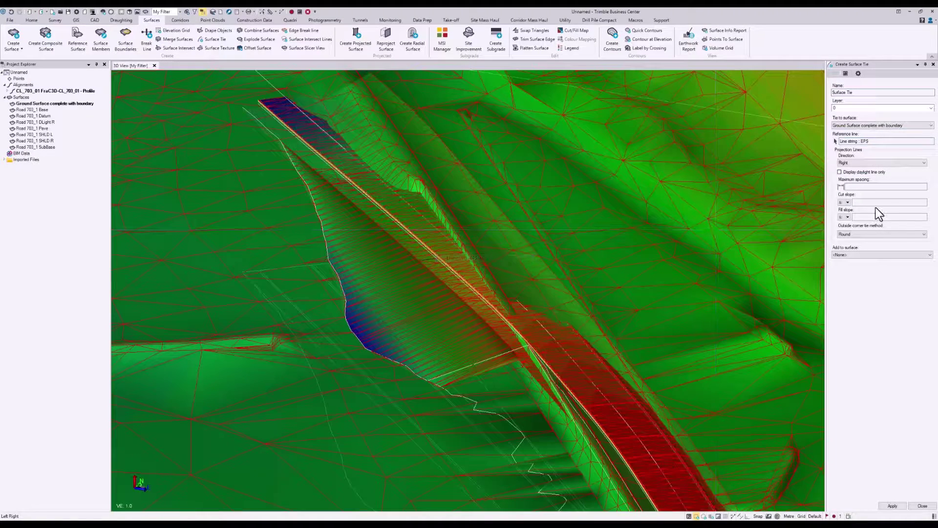
pyautogui.click(904, 163)
pyautogui.click(902, 171)
pyautogui.click(886, 205)
# Store the tie in a new surface named 'Surface Tie' and compute it.
pyautogui.click(872, 254)
pyautogui.click(849, 299)
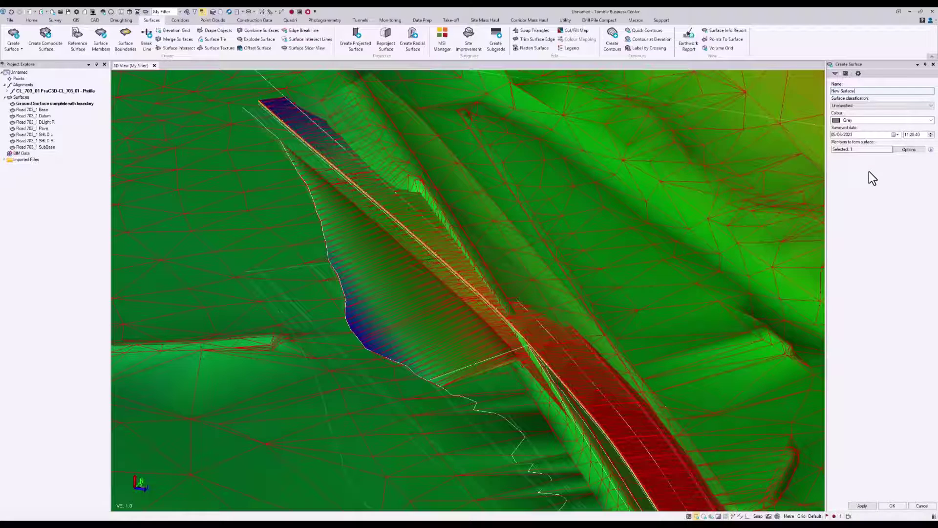
pyautogui.write('- T')
pyautogui.press('BackSpace')
pyautogui.press('BackSpace')
pyautogui.press('BackSpace')
pyautogui.press('BackSpace')
pyautogui.press('BackSpace')
pyautogui.press('BackSpace')
pyautogui.press('BackSpace')
pyautogui.press('BackSpace')
pyautogui.press('BackSpace')
pyautogui.press('BackSpace')
pyautogui.press('BackSpace')
pyautogui.press('BackSpace')
pyautogui.press('BackSpace')
pyautogui.press('BackSpace')
pyautogui.press('BackSpace')
pyautogui.write('Surface Tie')
pyautogui.click(891, 506)
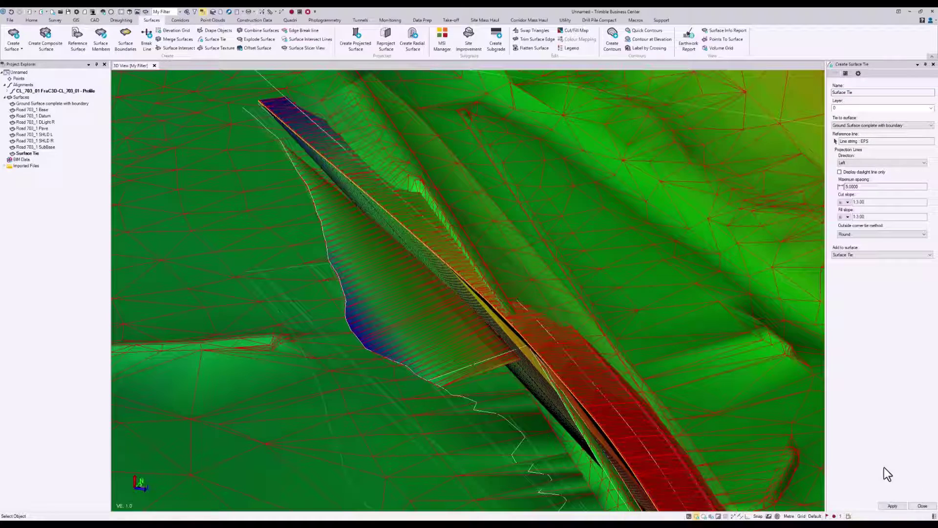
pyautogui.click(893, 507)
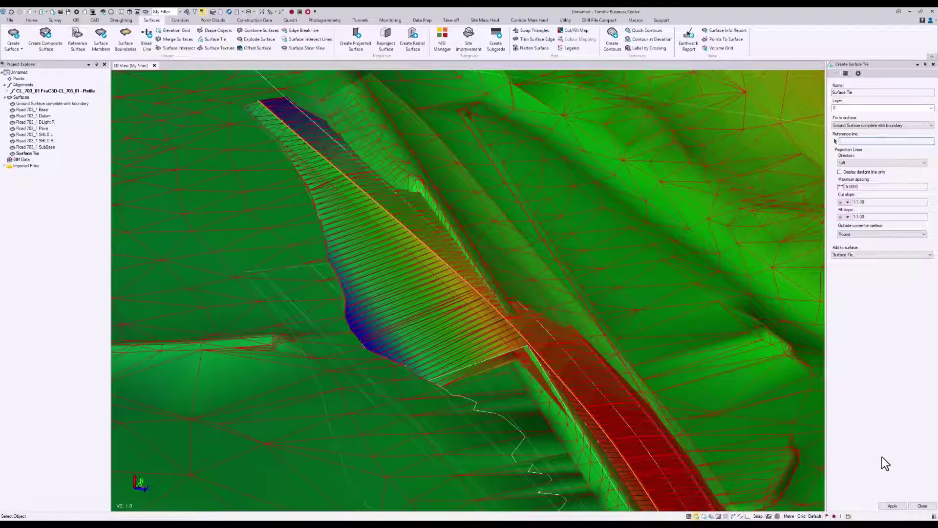
# Close the tie settings and orbit around the selected Surface Tie surface in 3D.
pyautogui.click(919, 507)
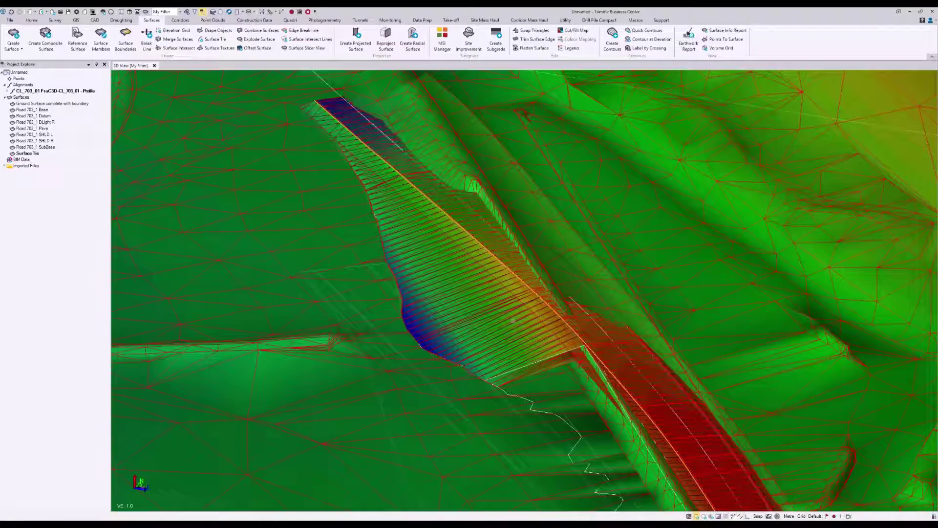
pyautogui.click(35, 154)
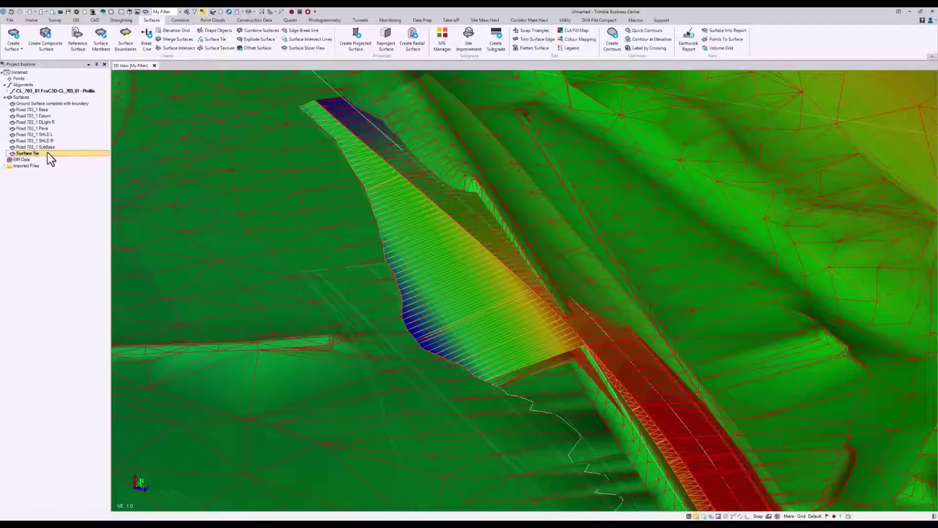
pyautogui.moveTo(488, 305)
pyautogui.mouseDown(button='middle')
pyautogui.moveTo(465, 279)
pyautogui.moveTo(477, 306)
pyautogui.mouseUp(button='middle')
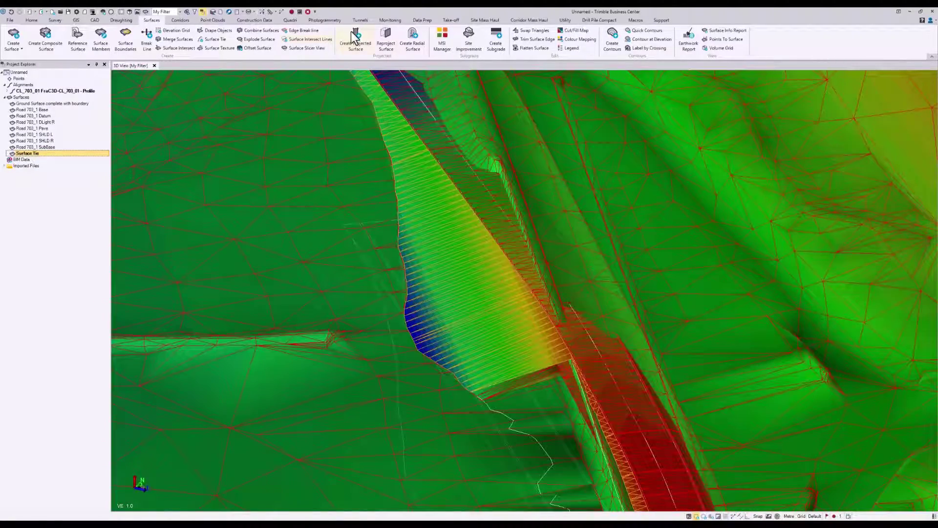
pyautogui.click(290, 20)
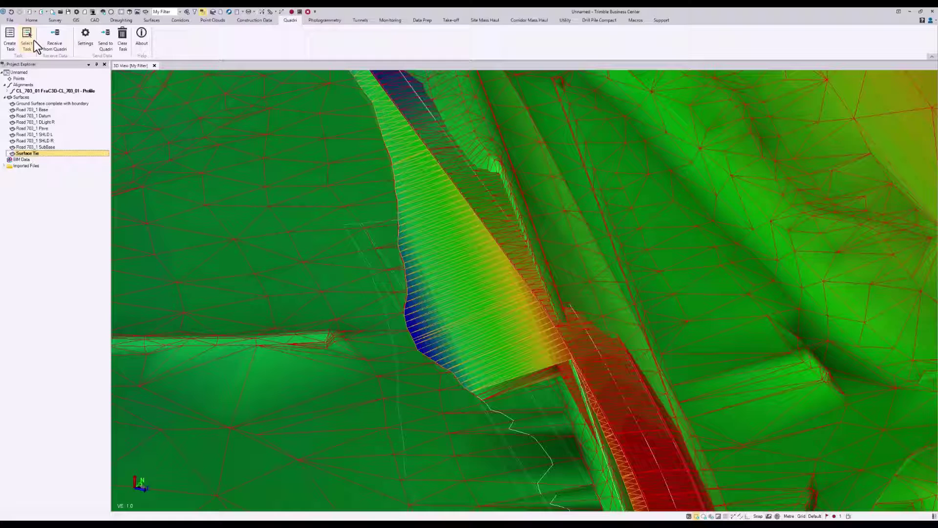
# Send the surface tie to the Quadri task TBC_703_Surfaces and return to Quadri.
pyautogui.click(34, 41)
pyautogui.click(445, 263)
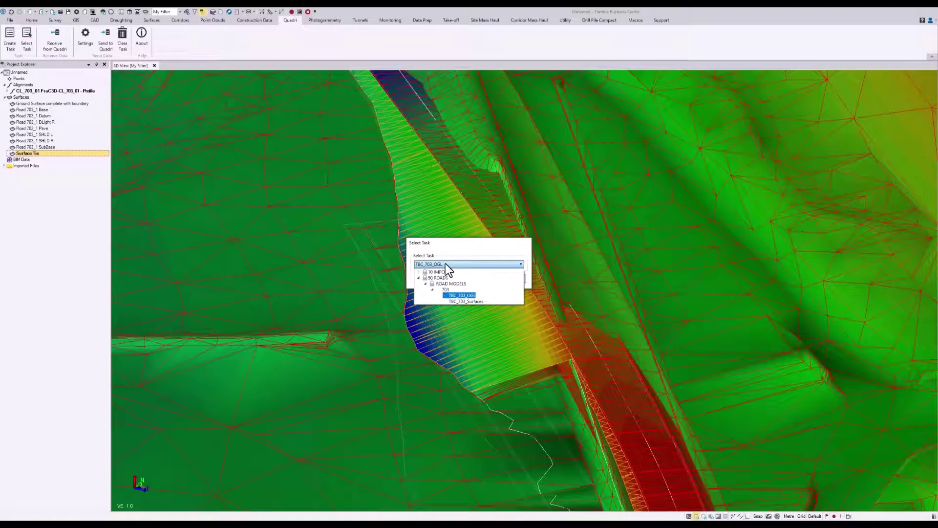
pyautogui.click(469, 301)
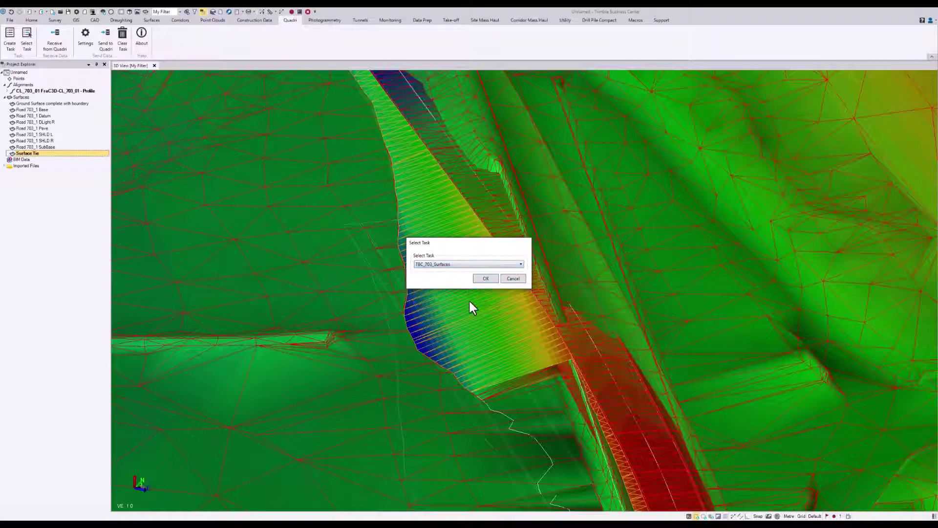
pyautogui.click(484, 279)
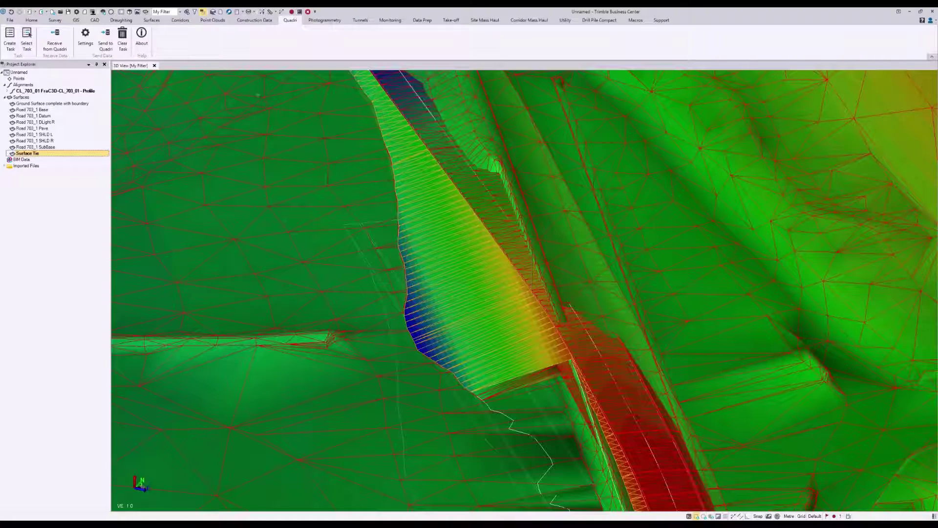
pyautogui.click(104, 41)
pyautogui.click(557, 325)
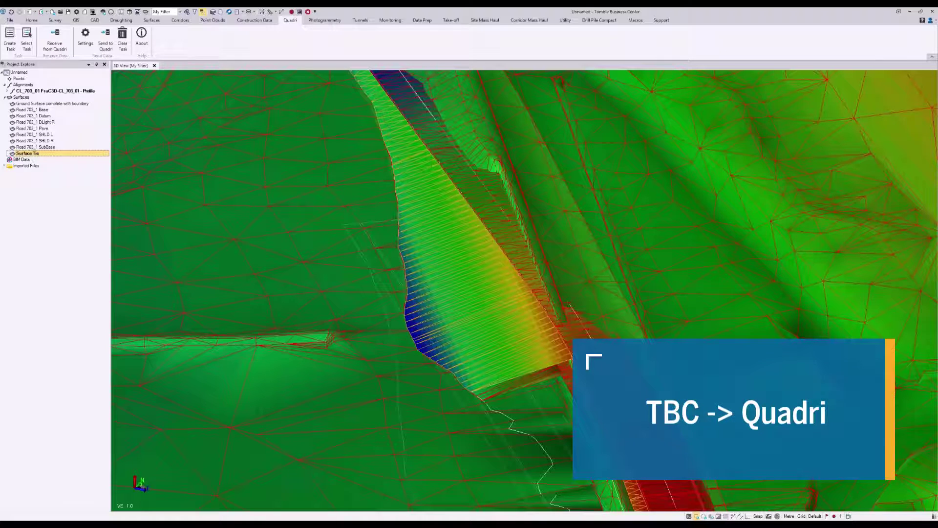
pyautogui.click(197, 485)
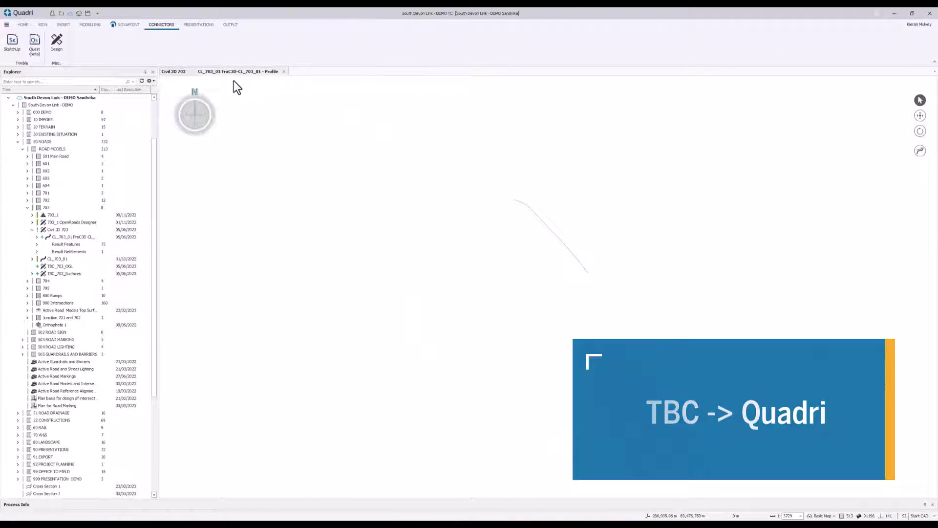
# Close the Profile view and show TBC_703_Surfaces > Result Features > EmbankmentSlope > Surface Tie in 3D.
pyautogui.click(283, 72)
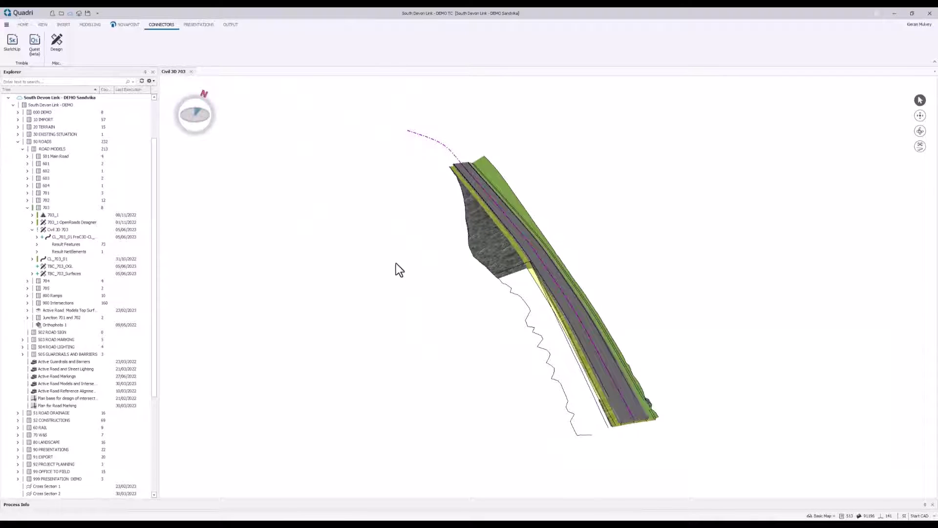
pyautogui.click(86, 275)
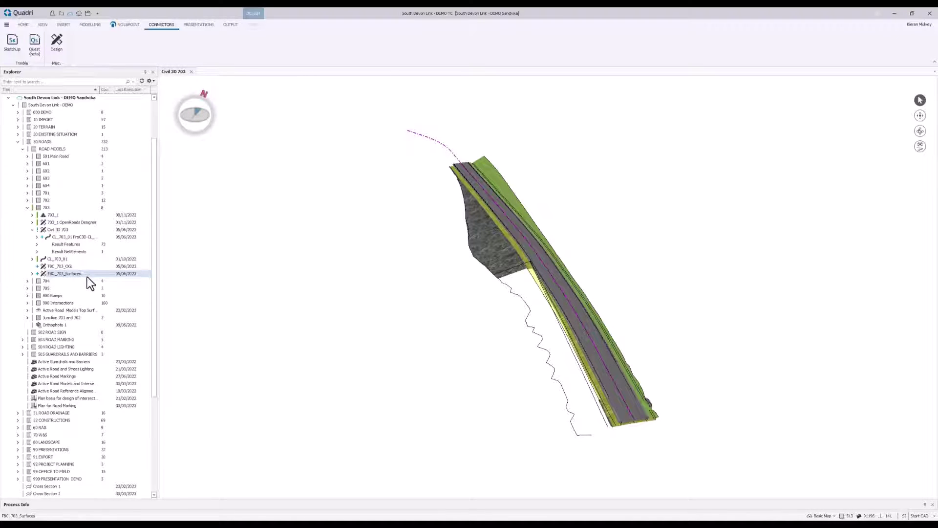
pyautogui.click(32, 274)
pyautogui.click(37, 281)
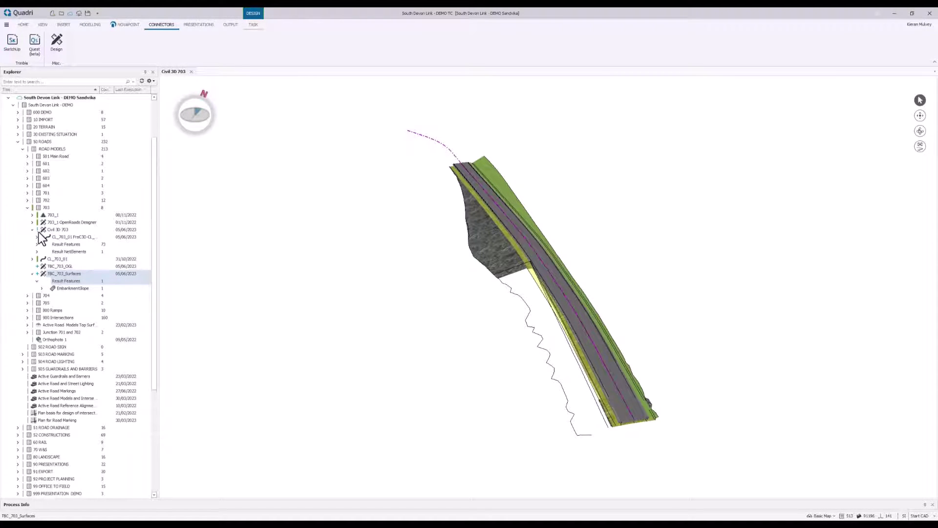
pyautogui.click(33, 230)
pyautogui.click(42, 267)
pyautogui.click(64, 274)
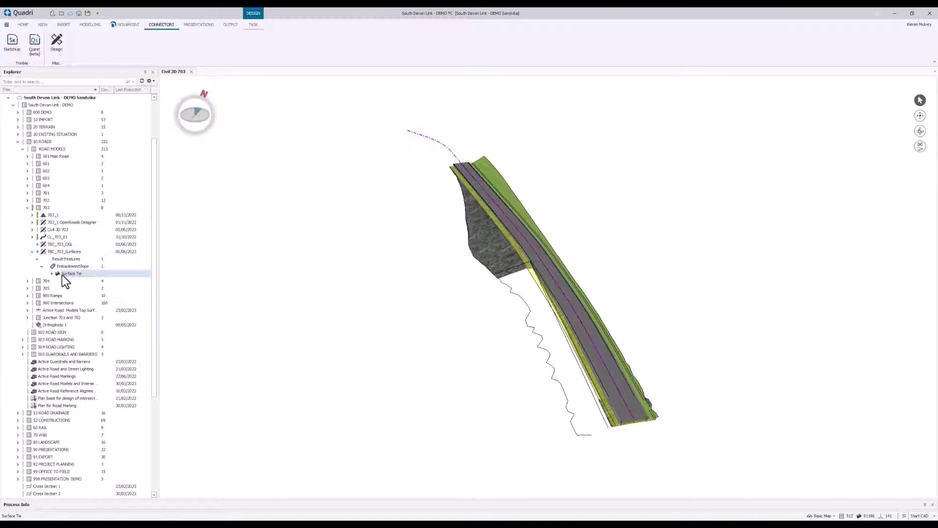
pyautogui.moveTo(78, 274); pyautogui.dragTo(352, 256)
# Orbit and zoom the 3D view to inspect the Surface Tie slope beside the 703 road.
pyautogui.scroll(5, 503, 254)
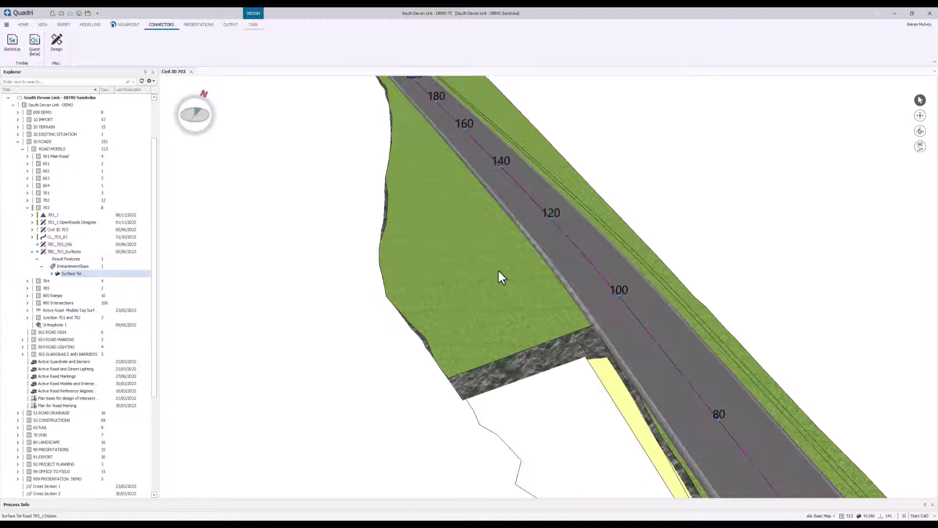
pyautogui.click(921, 131)
pyautogui.moveTo(478, 274)
pyautogui.mouseDown()
pyautogui.moveTo(557, 278)
pyautogui.moveTo(528, 241)
pyautogui.mouseUp()
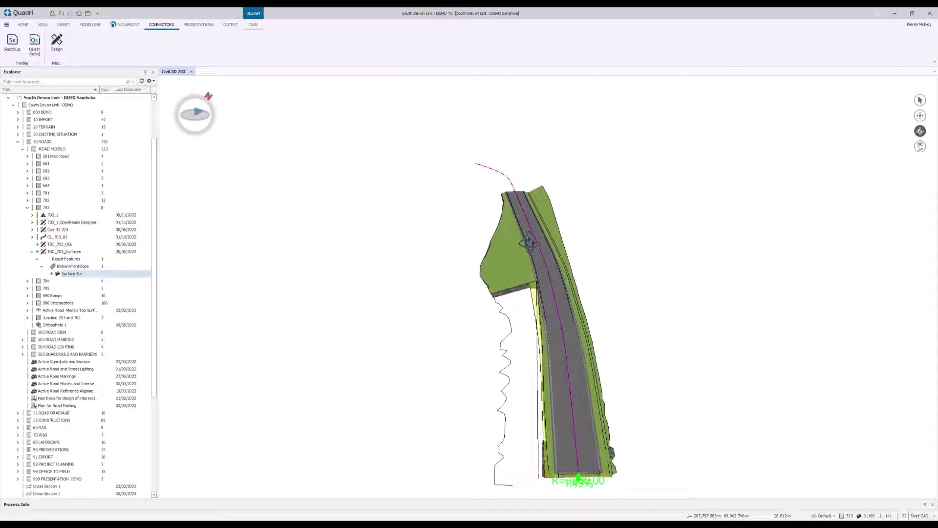
pyautogui.moveTo(515, 273); pyautogui.dragTo(514, 275)
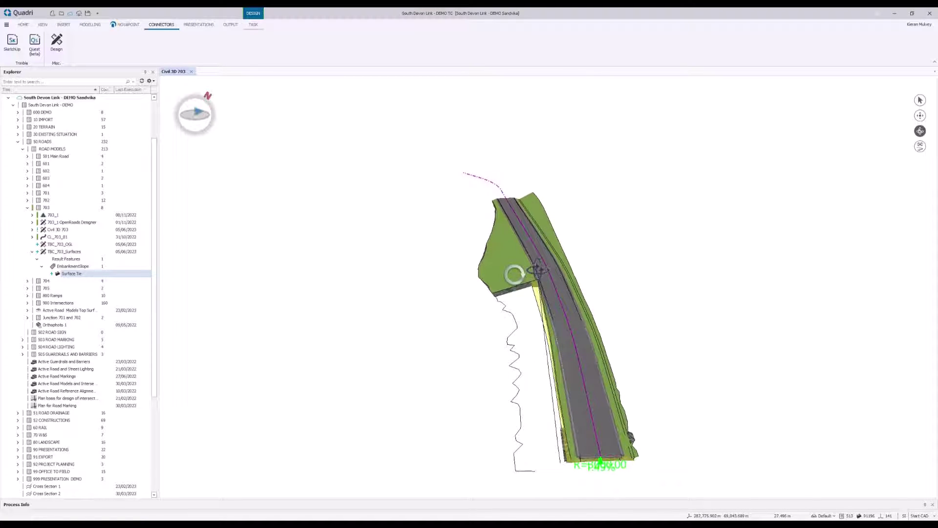
pyautogui.moveTo(515, 274); pyautogui.dragTo(509, 268)
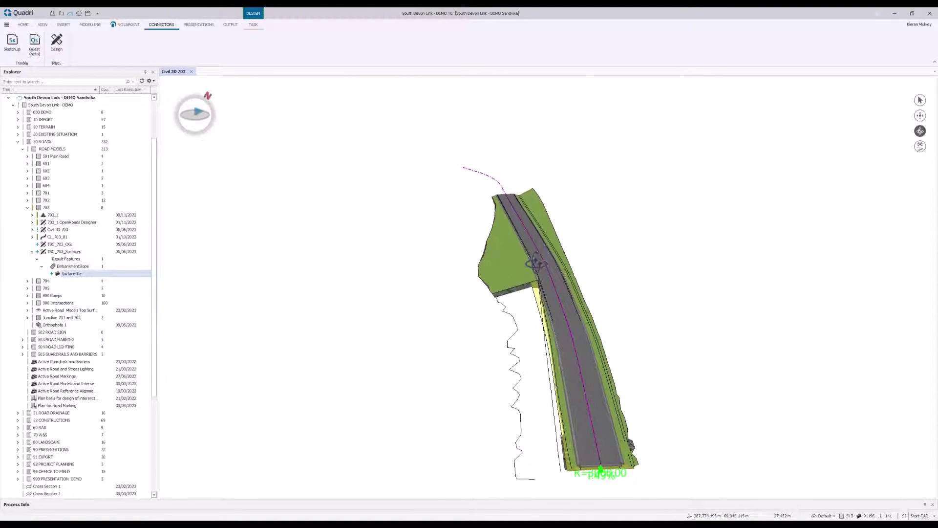
pyautogui.scroll(5, 506, 253)
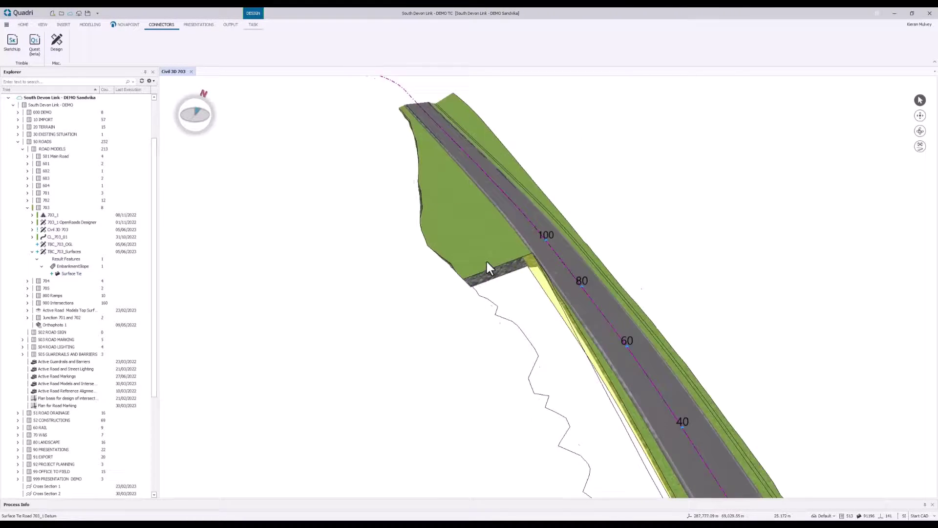
pyautogui.click(921, 131)
pyautogui.moveTo(865, 159); pyautogui.dragTo(702, 179)
pyautogui.moveTo(695, 128); pyautogui.dragTo(668, 167)
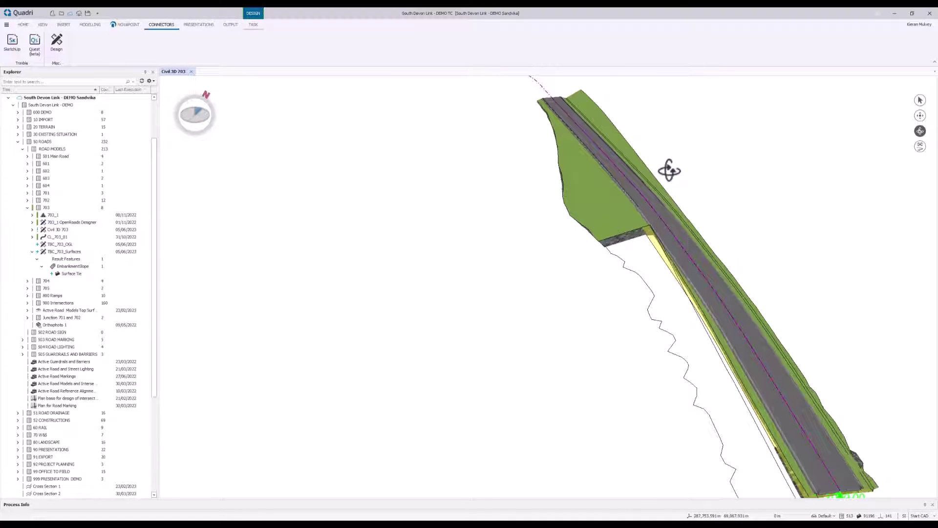
# Back in Trimble Business Center, start a WorksManager design in the South Devon Link - DEMO project.
pyautogui.click(893, 13)
pyautogui.scroll(-5, 582, 190)
pyautogui.scroll(3, 582, 191)
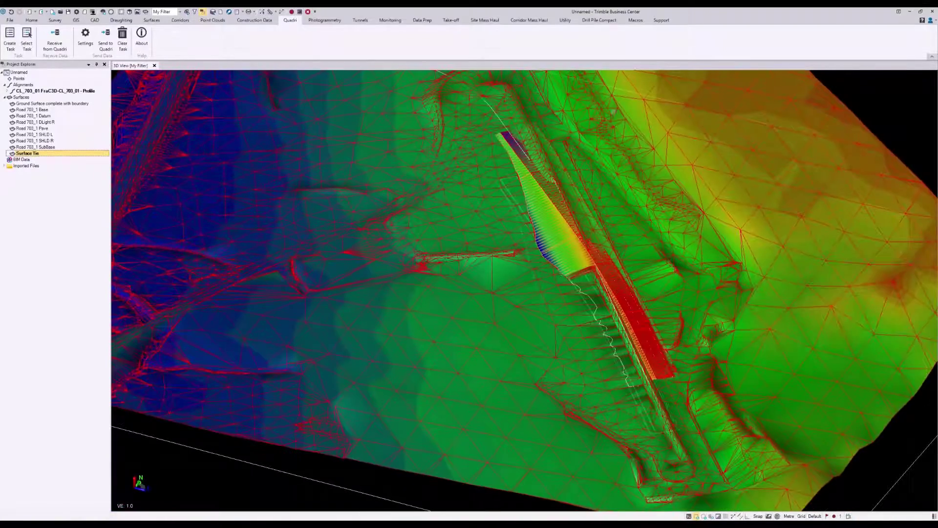
pyautogui.moveTo(555, 166); pyautogui.dragTo(497, 234, button='middle')
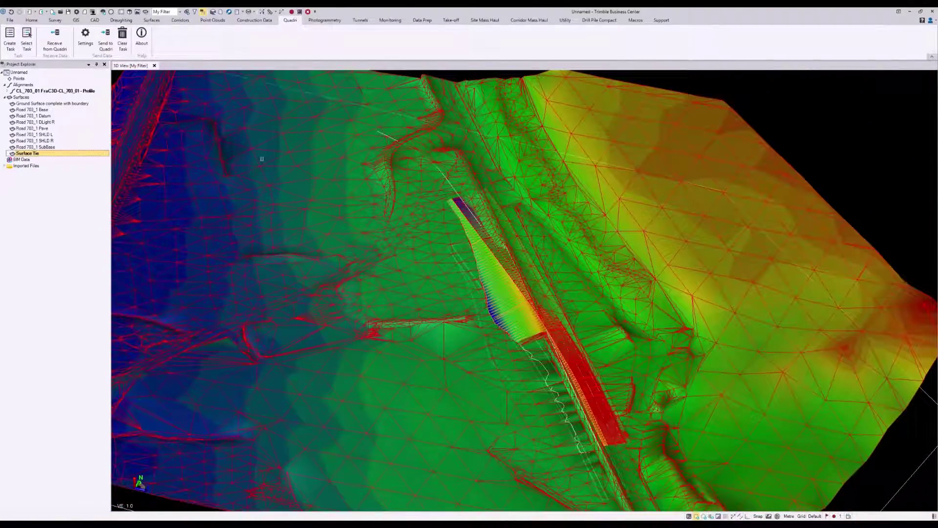
pyautogui.click(264, 21)
pyautogui.click(357, 40)
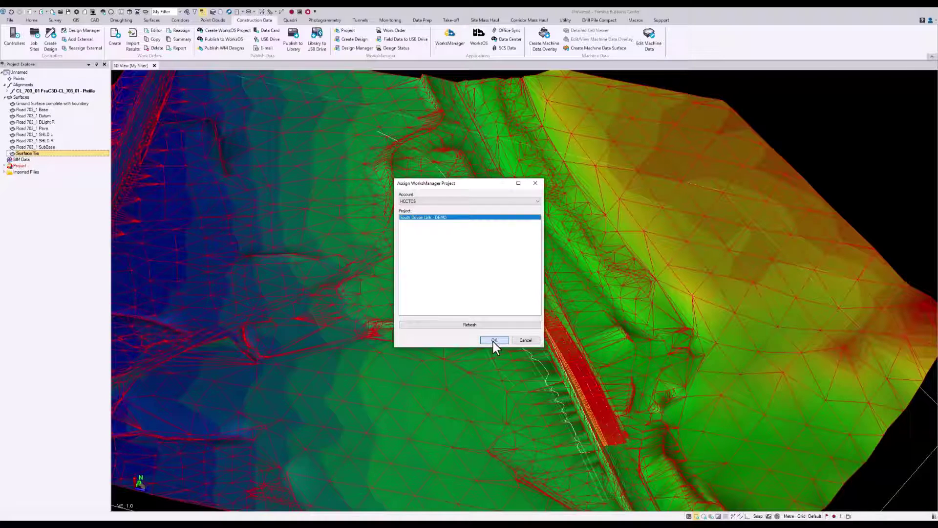
pyautogui.click(494, 341)
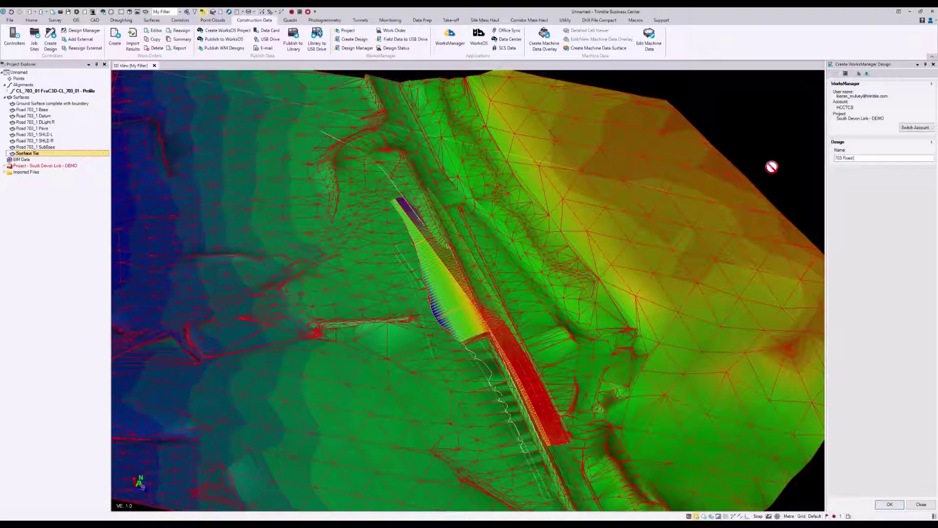
# Create the 703 Road LC design as a Road surface model on Road 703_1 Datum.
pyautogui.click(897, 503)
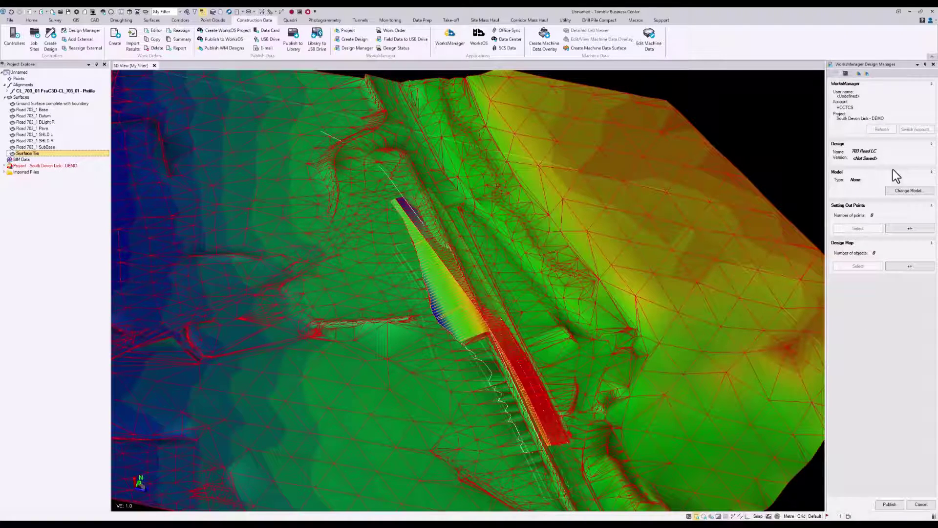
pyautogui.click(908, 192)
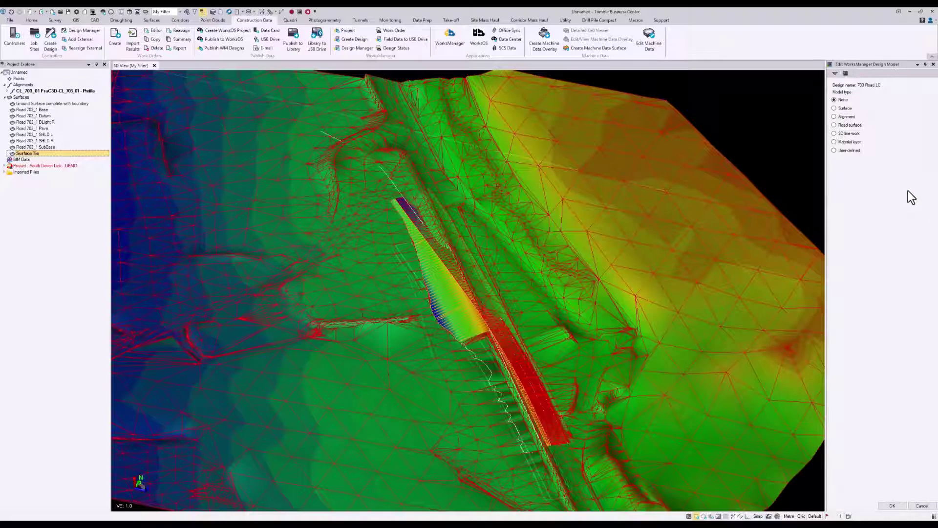
pyautogui.click(834, 125)
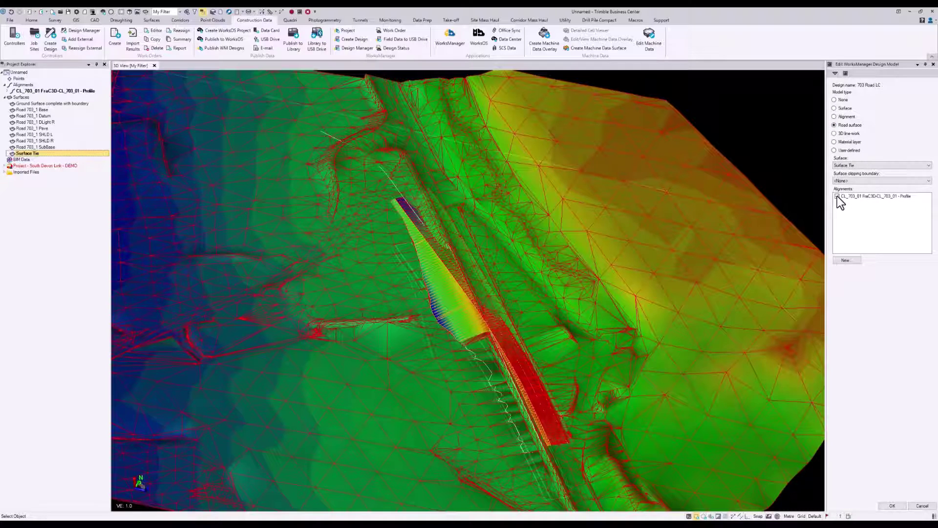
pyautogui.click(897, 165)
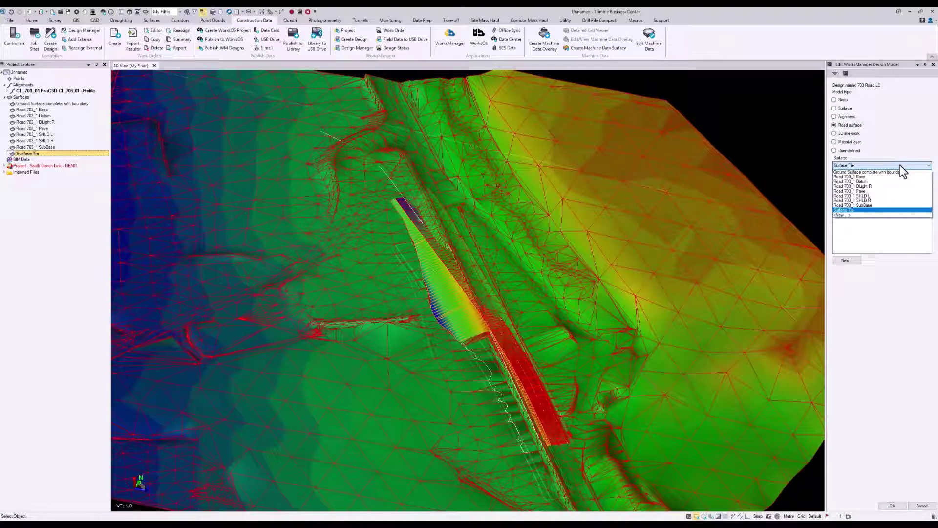
pyautogui.click(876, 181)
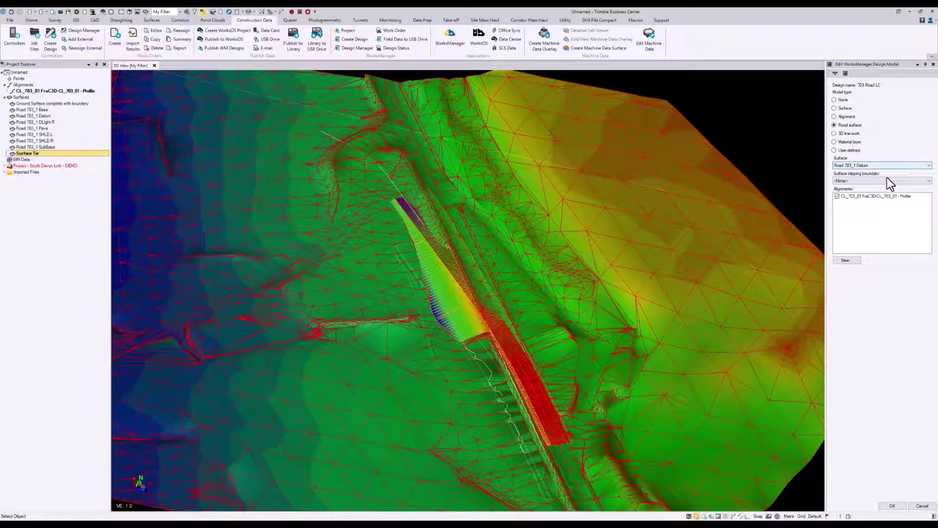
pyautogui.click(893, 506)
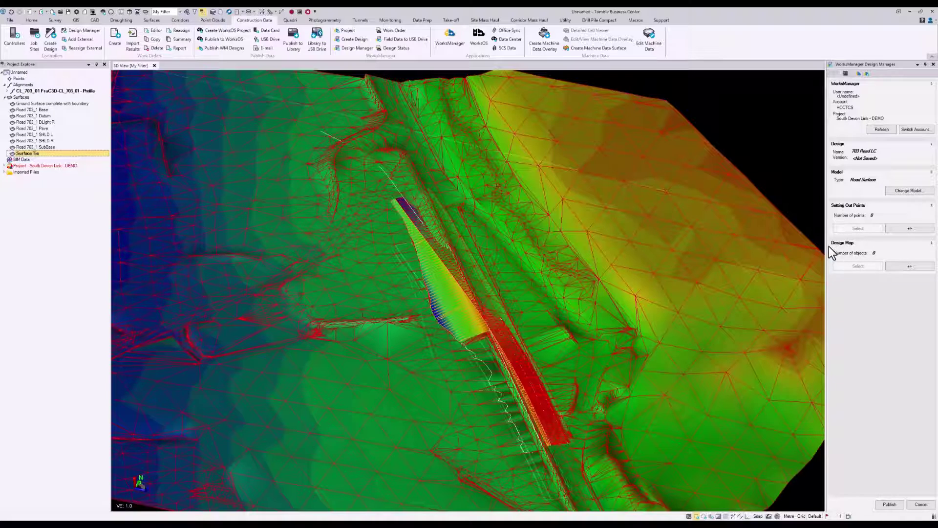
# Publish 703 Road LC to WorksManager, accepting the unresolved calibration warning.
pyautogui.click(891, 505)
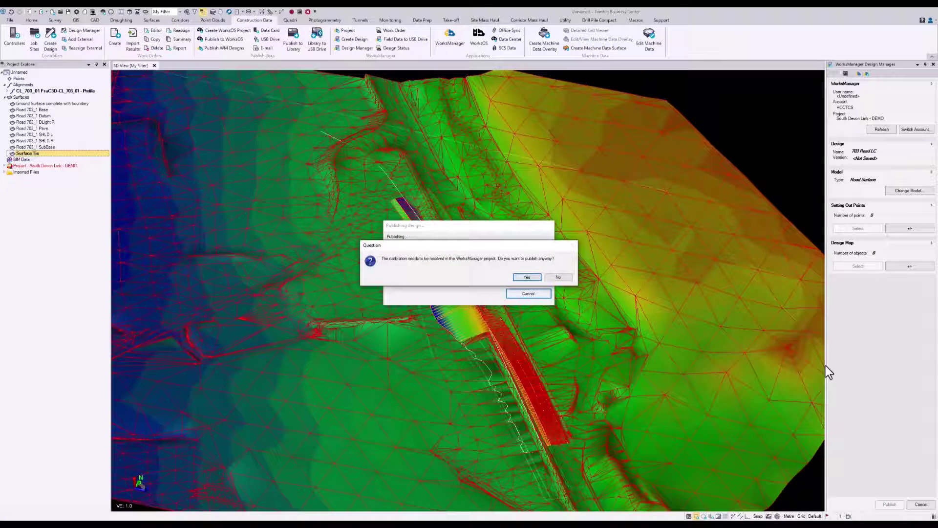
pyautogui.click(530, 276)
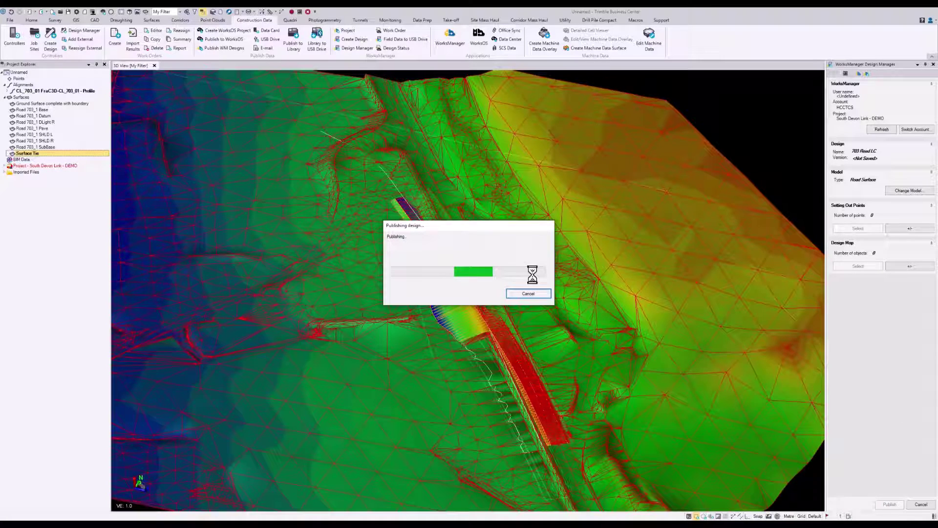